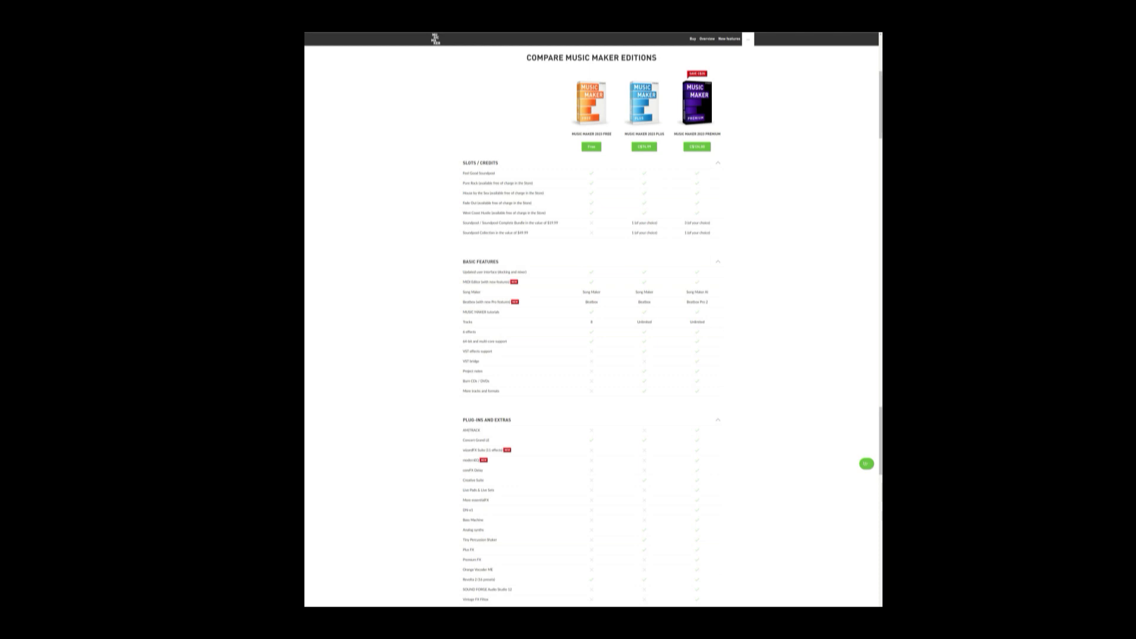
# Open the Music Maker product overview page on magix.com from the program's start screen.
pyautogui.click(591, 284)
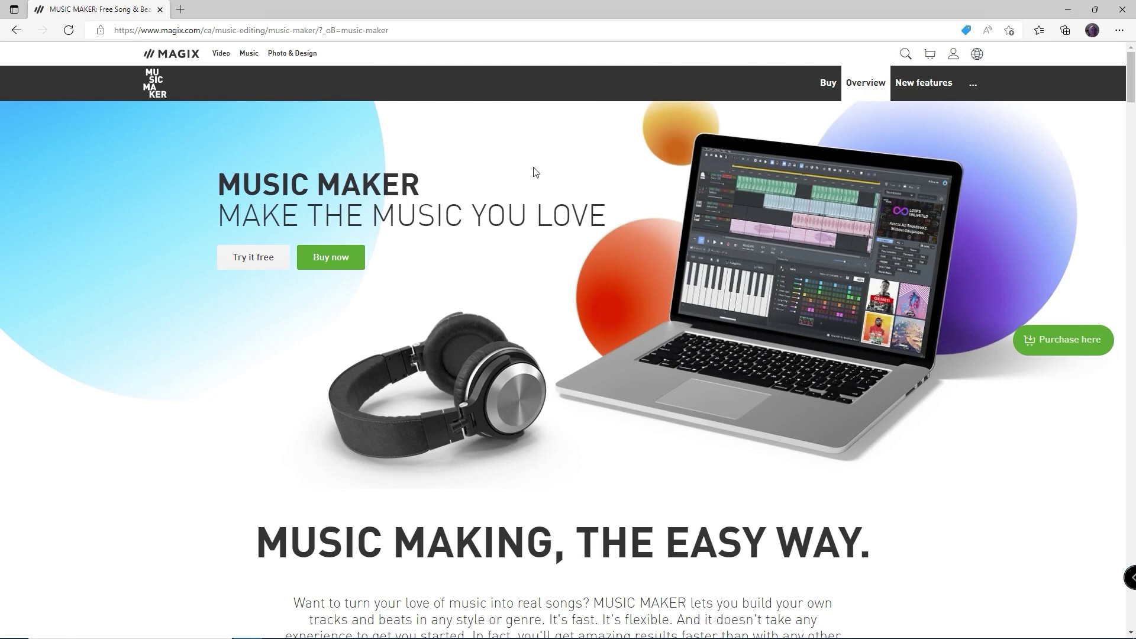
# Go back to the MAGIX home page listing the Free, Plus, Premium and Special Editions.
pyautogui.hotkey('alt', 'Left')
pyautogui.moveTo(294, 59)
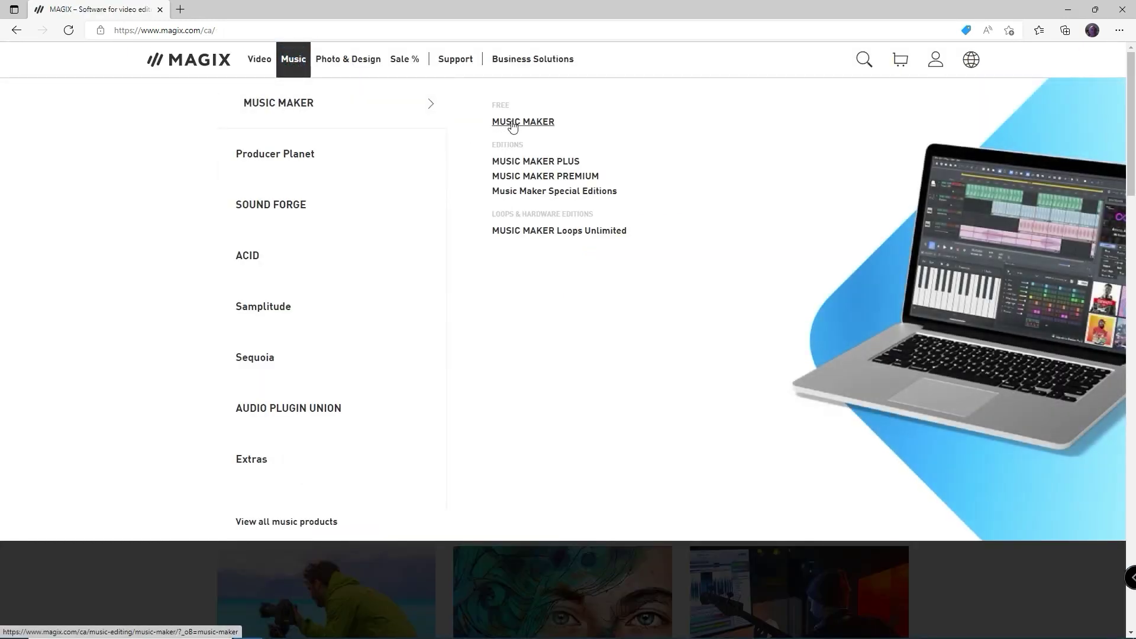
# Open the free Music Maker product page and scroll down to the edition price cards.
pyautogui.click(512, 125)
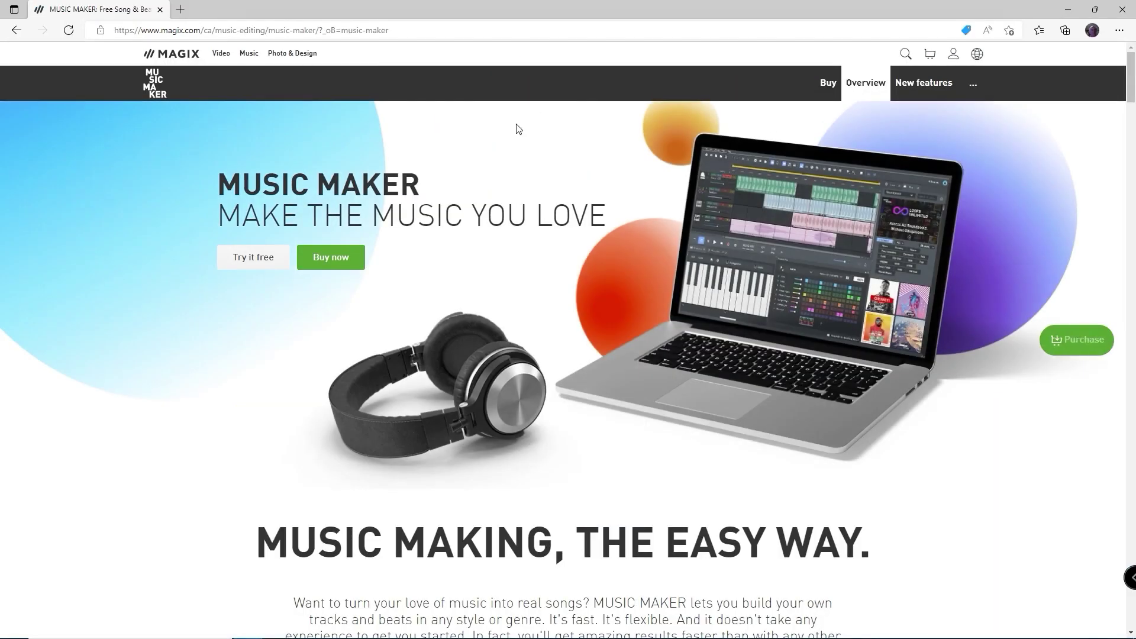
pyautogui.scroll(-15, 570, 282)
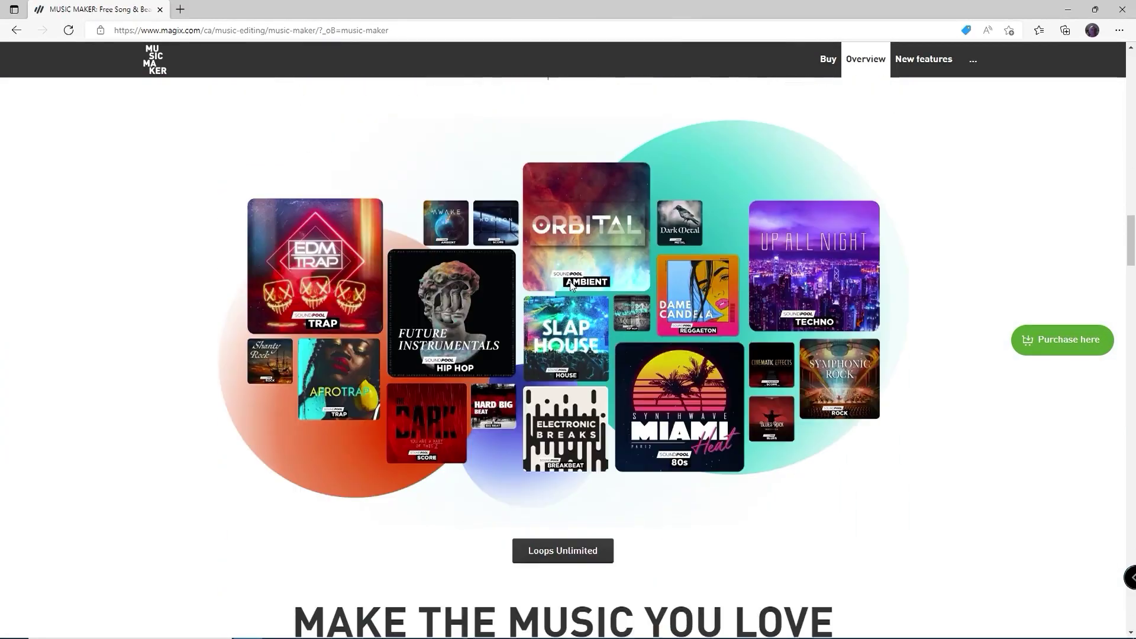
pyautogui.scroll(-20, 570, 282)
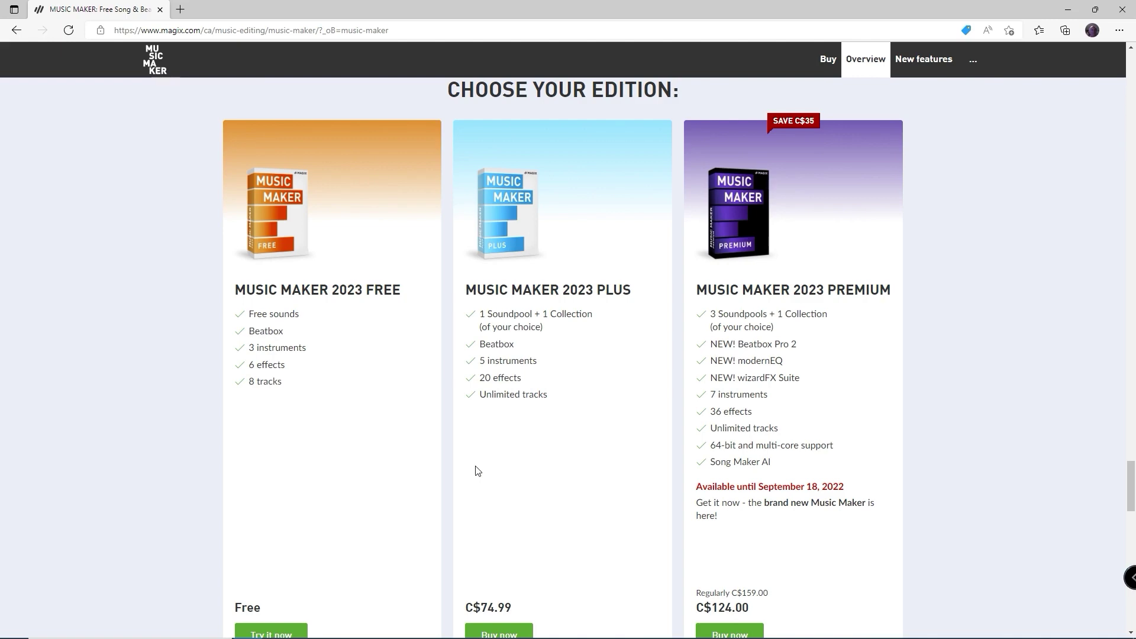
pyautogui.scroll(-4, 477, 471)
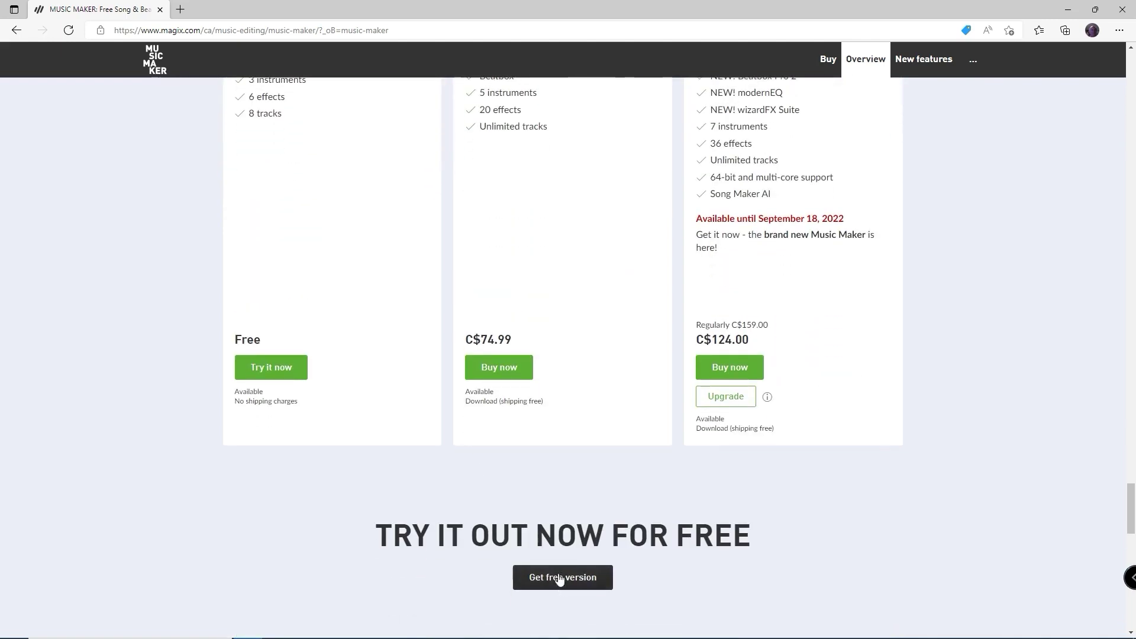
# Download and run the free Music Maker installer, confirming English (International) as the language.
pyautogui.click(559, 584)
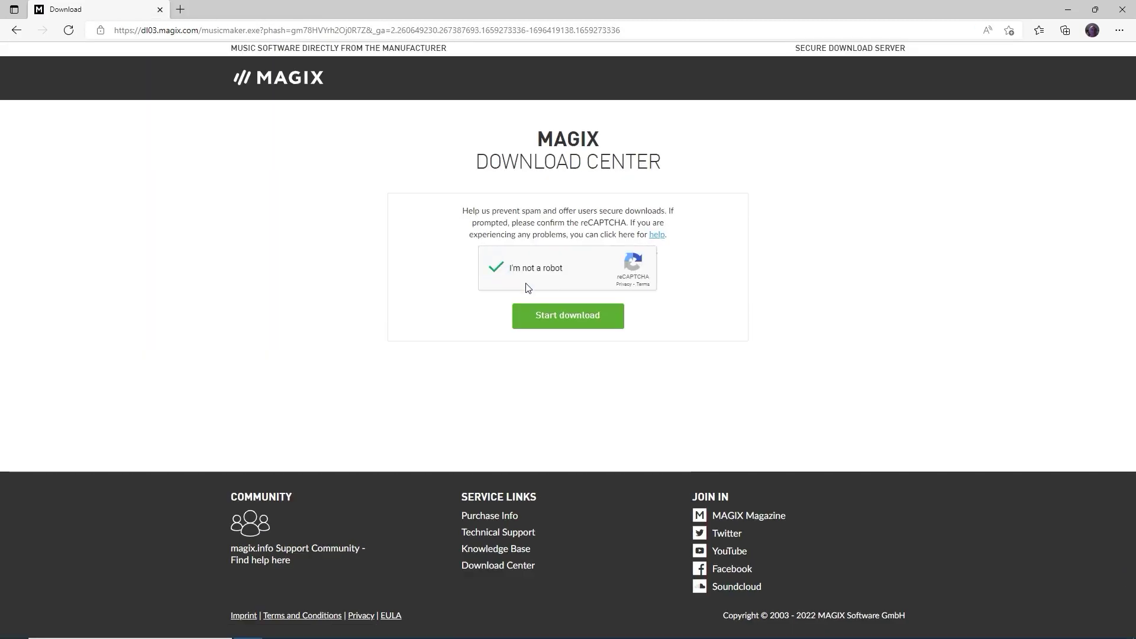
pyautogui.click(583, 317)
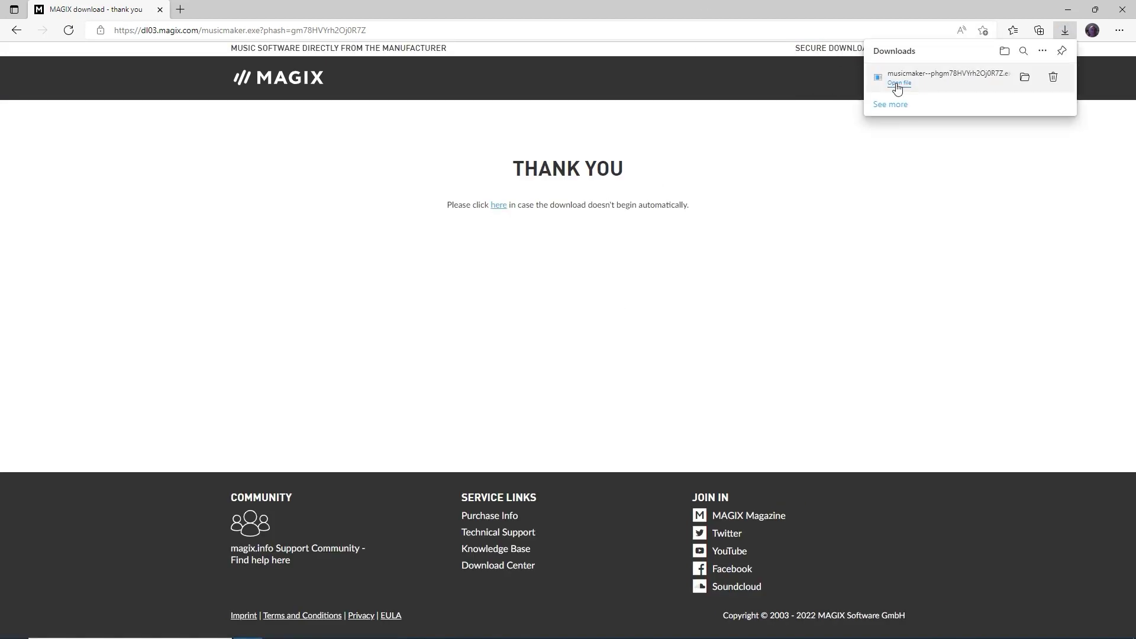
pyautogui.click(900, 82)
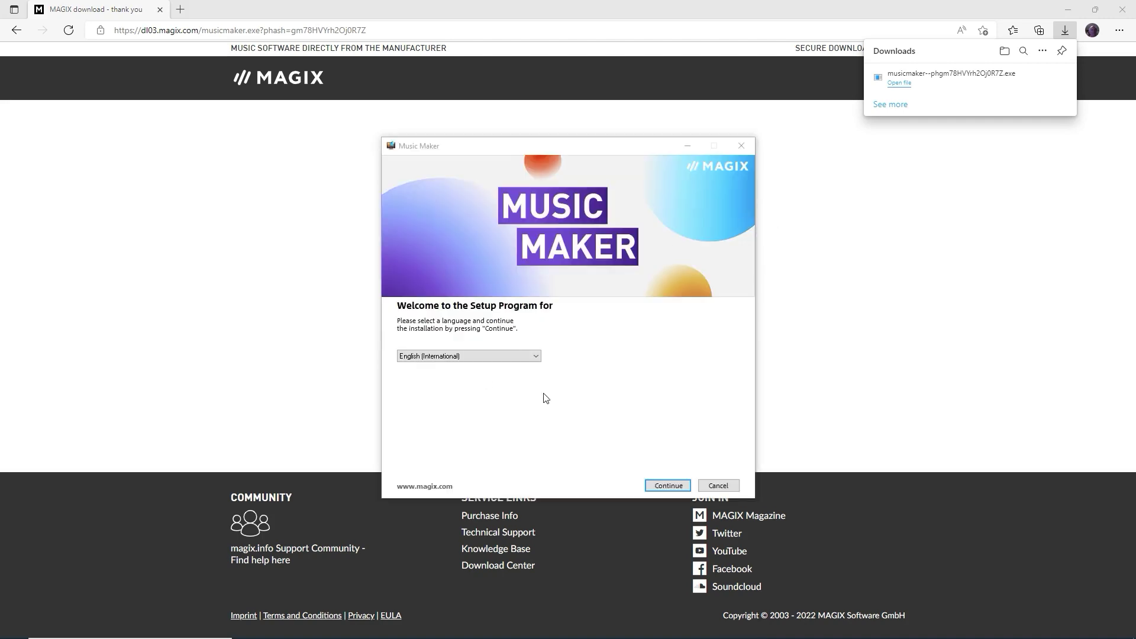
pyautogui.click(677, 485)
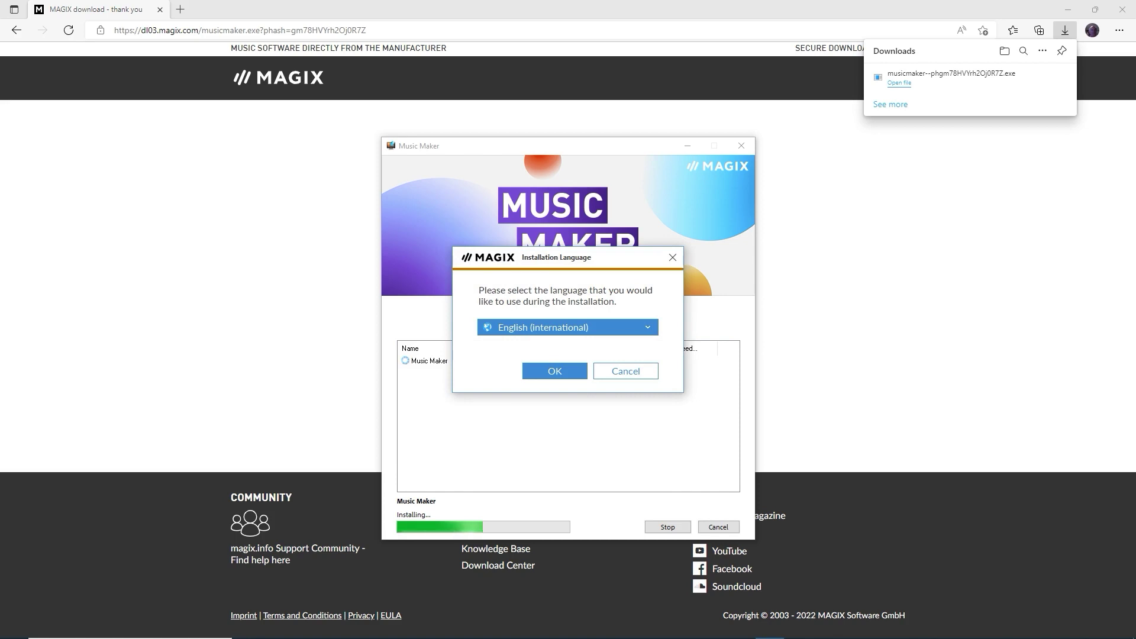
pyautogui.click(555, 372)
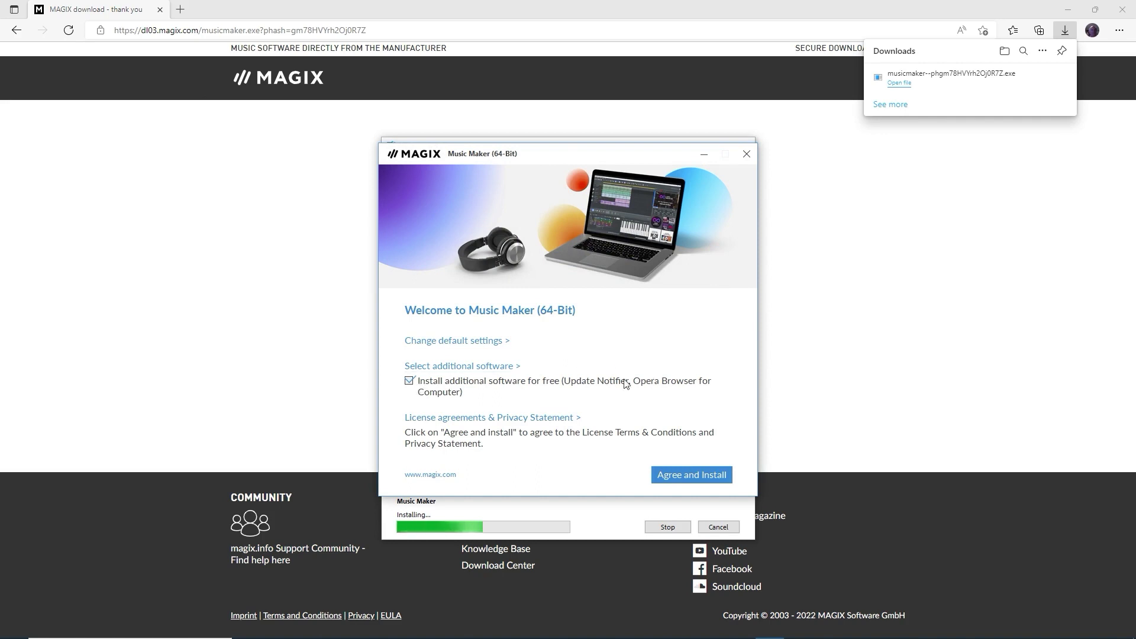
# Decline the bundled Opera browser and Update Notifier offers in the additional software options.
pyautogui.click(480, 368)
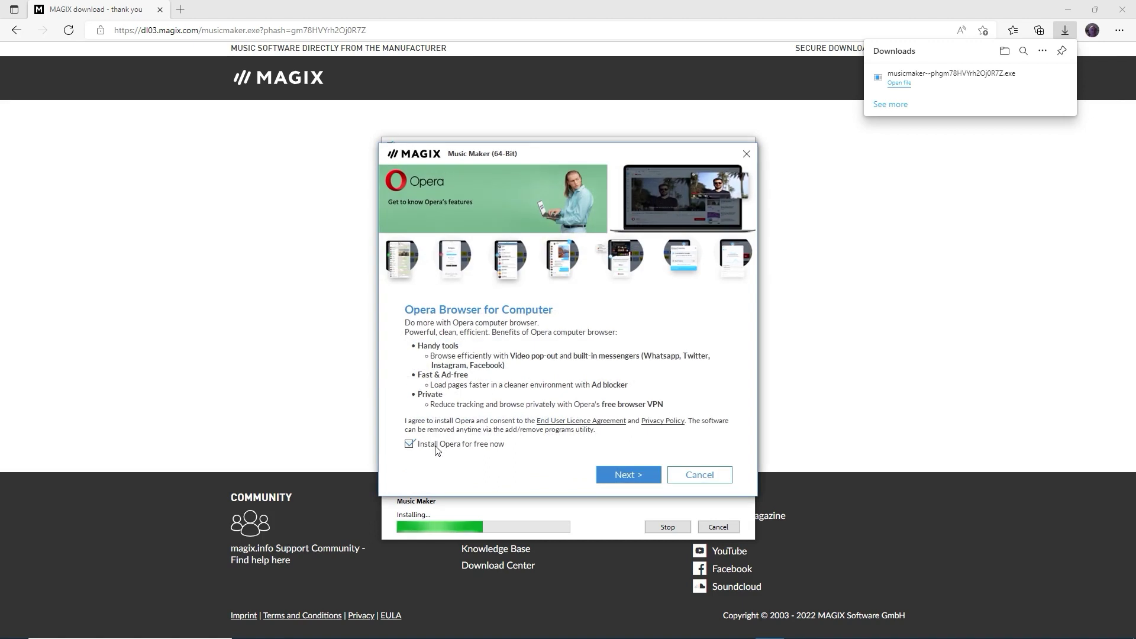
pyautogui.click(408, 445)
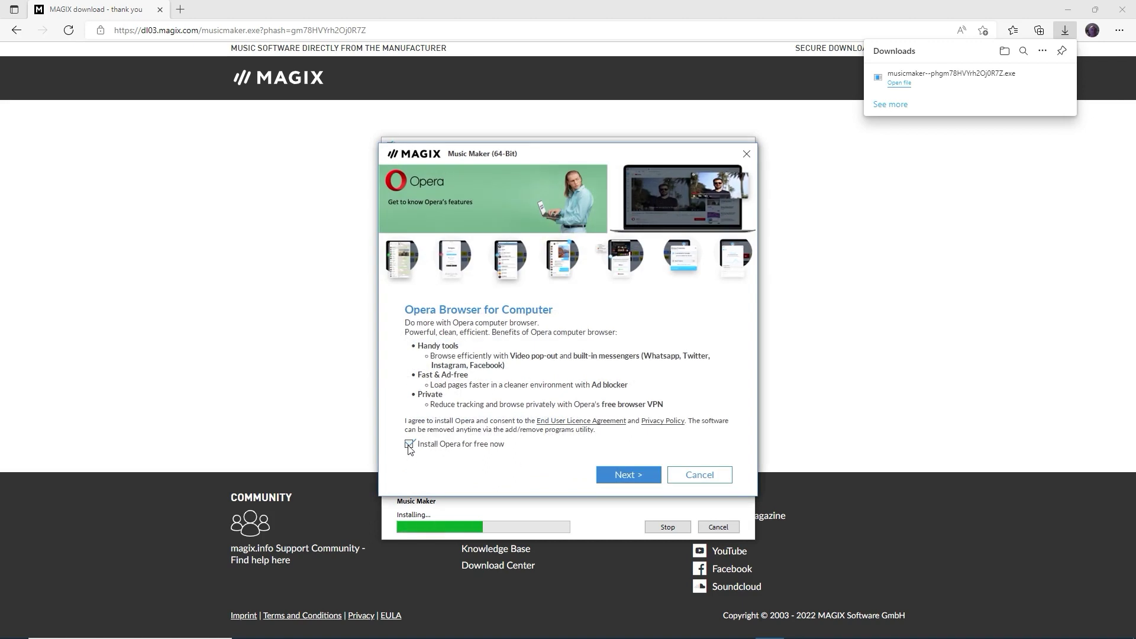
pyautogui.click(626, 475)
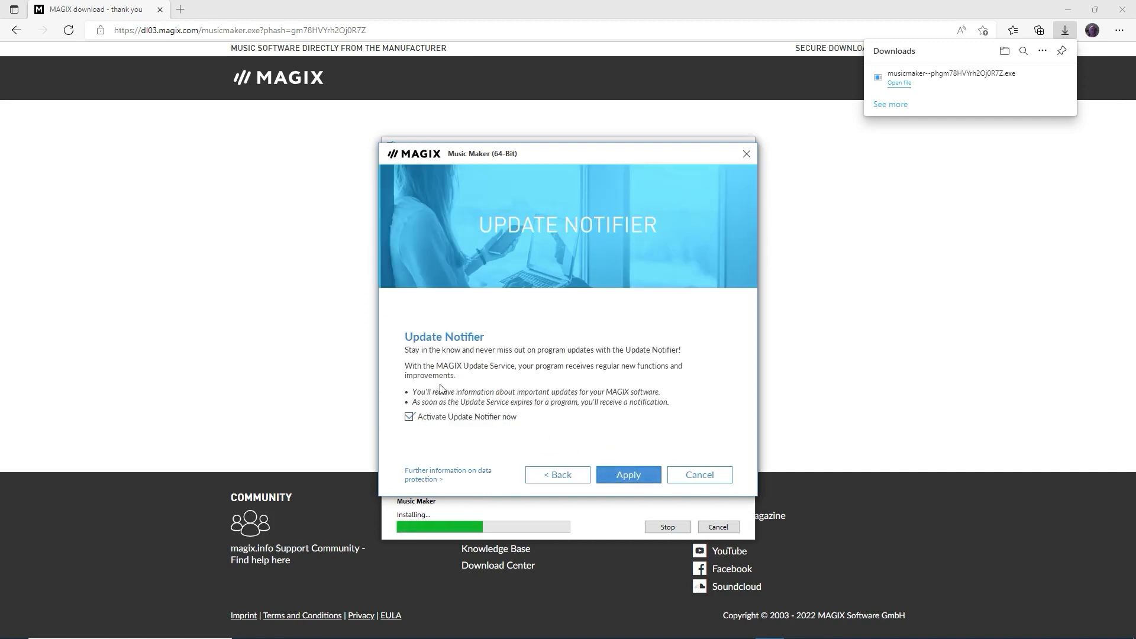
pyautogui.click(409, 417)
pyautogui.click(612, 468)
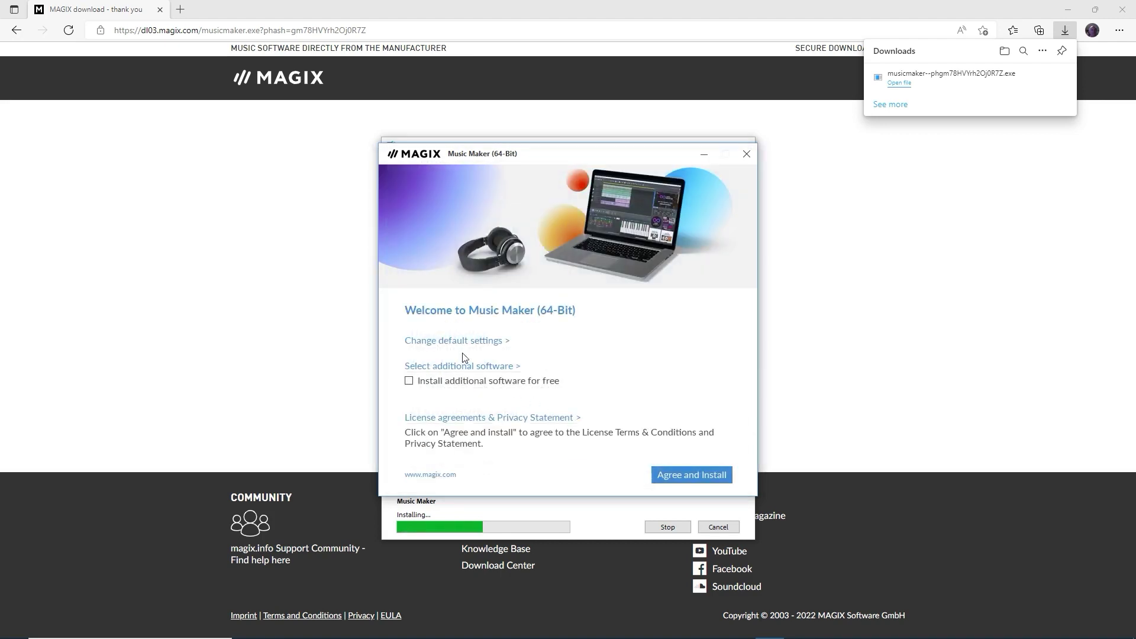
pyautogui.click(431, 341)
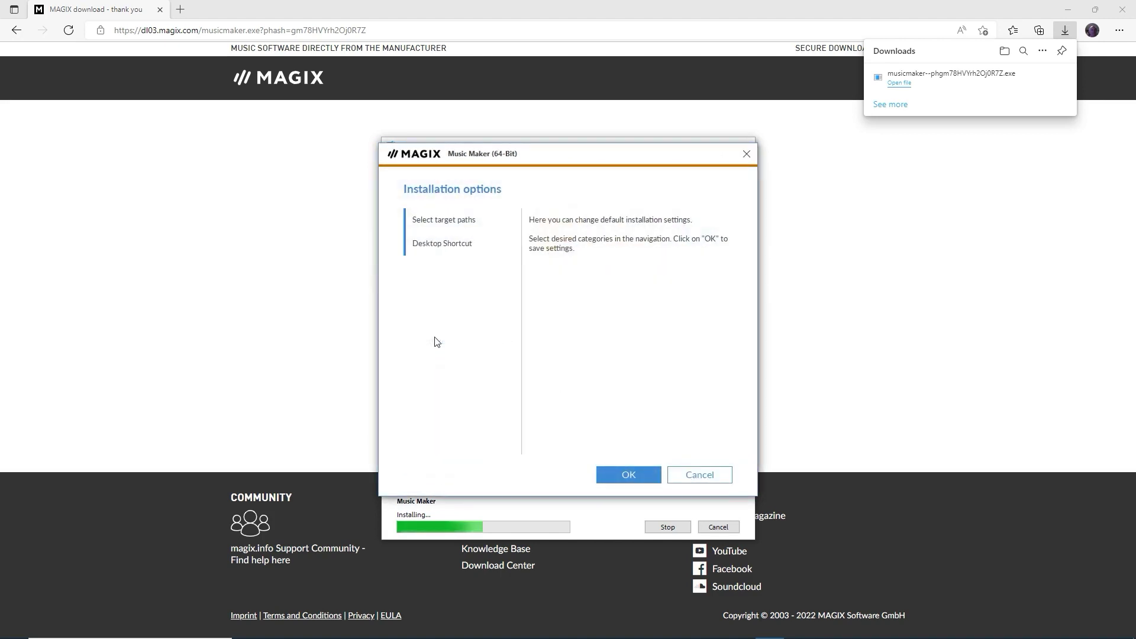
pyautogui.click(440, 225)
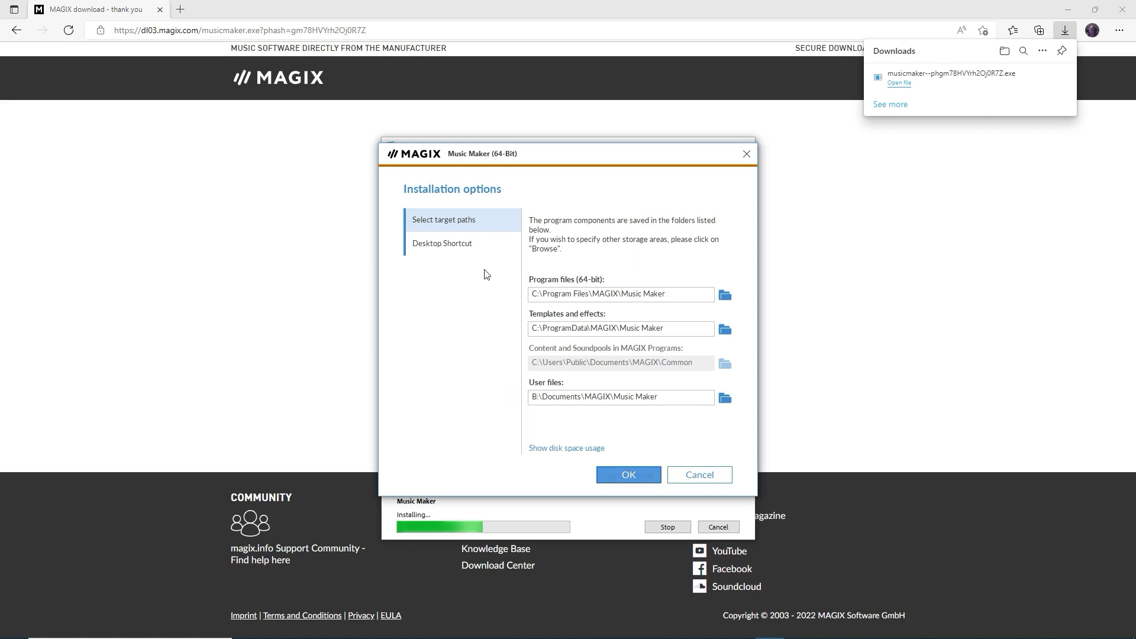
pyautogui.click(462, 245)
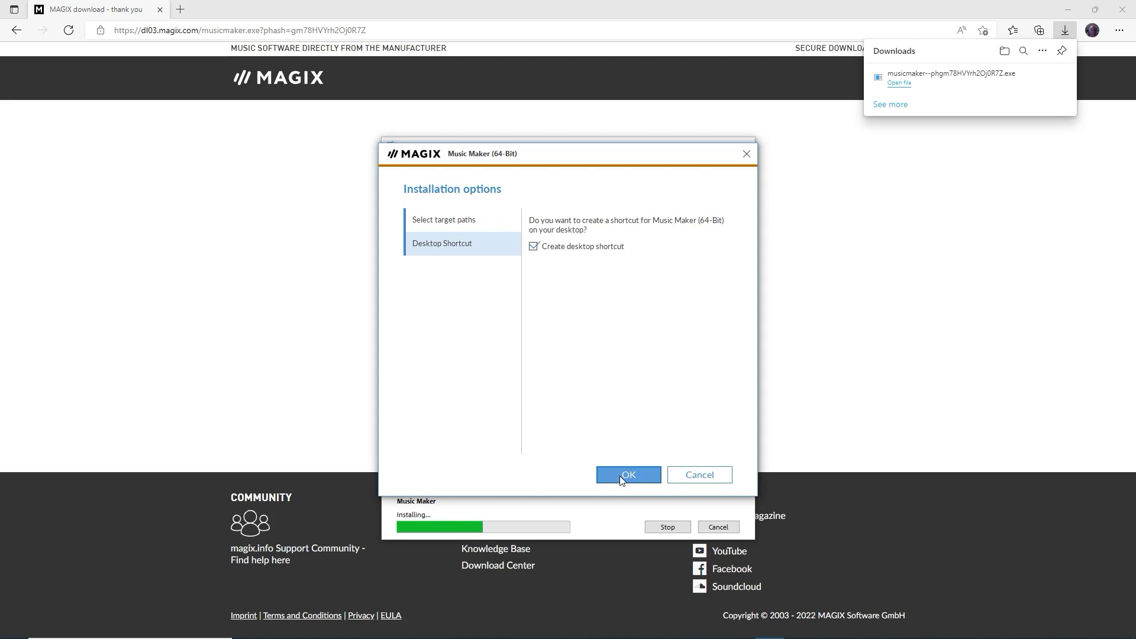
pyautogui.click(620, 476)
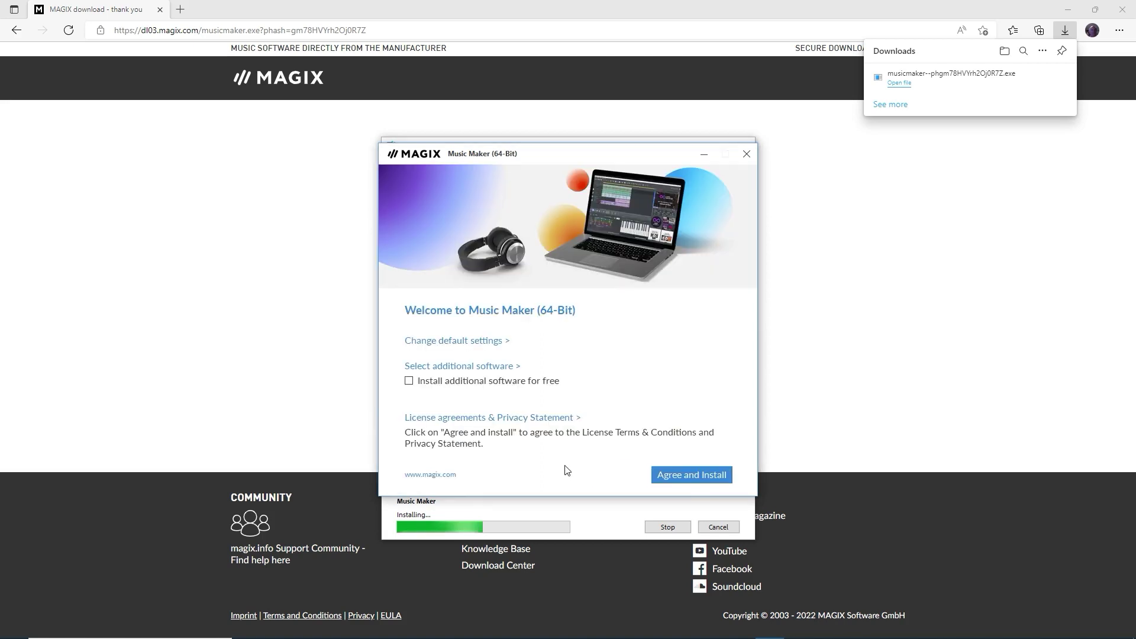
# Read through the license agreement and privacy statement, then close the text.
pyautogui.click(463, 419)
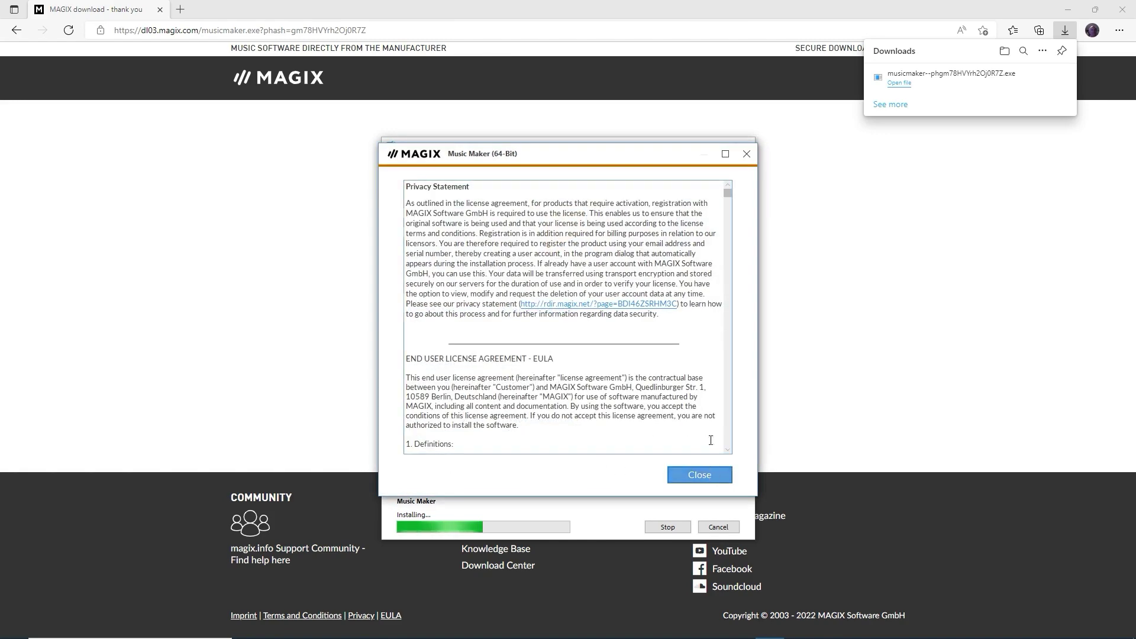
pyautogui.moveTo(728, 194); pyautogui.dragTo(730, 212)
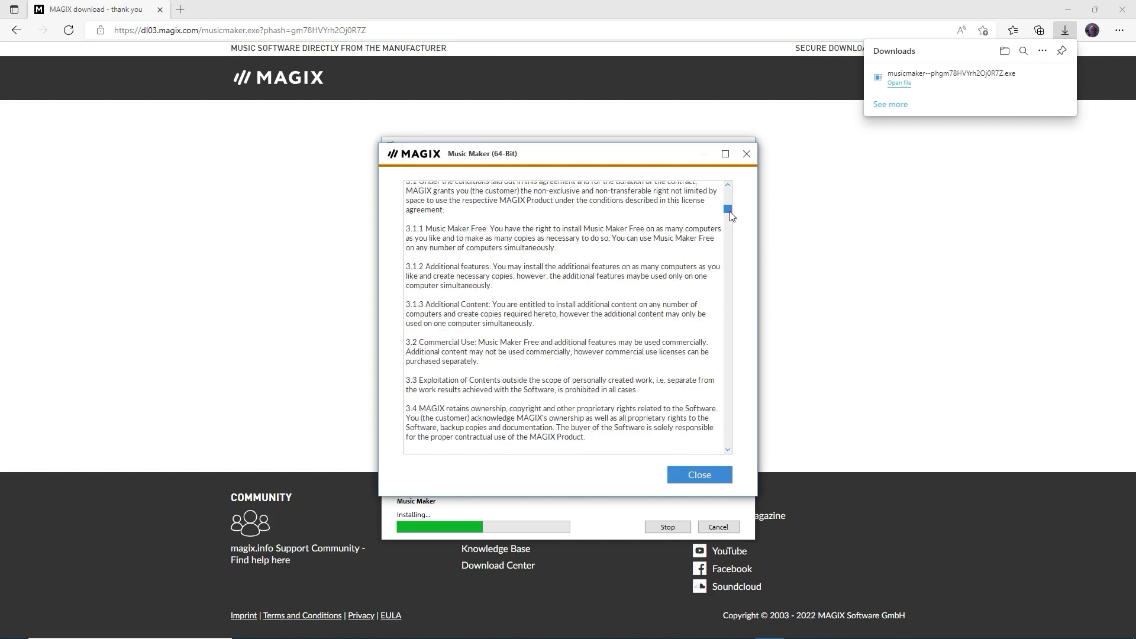
pyautogui.moveTo(732, 217); pyautogui.dragTo(728, 444)
pyautogui.click(699, 475)
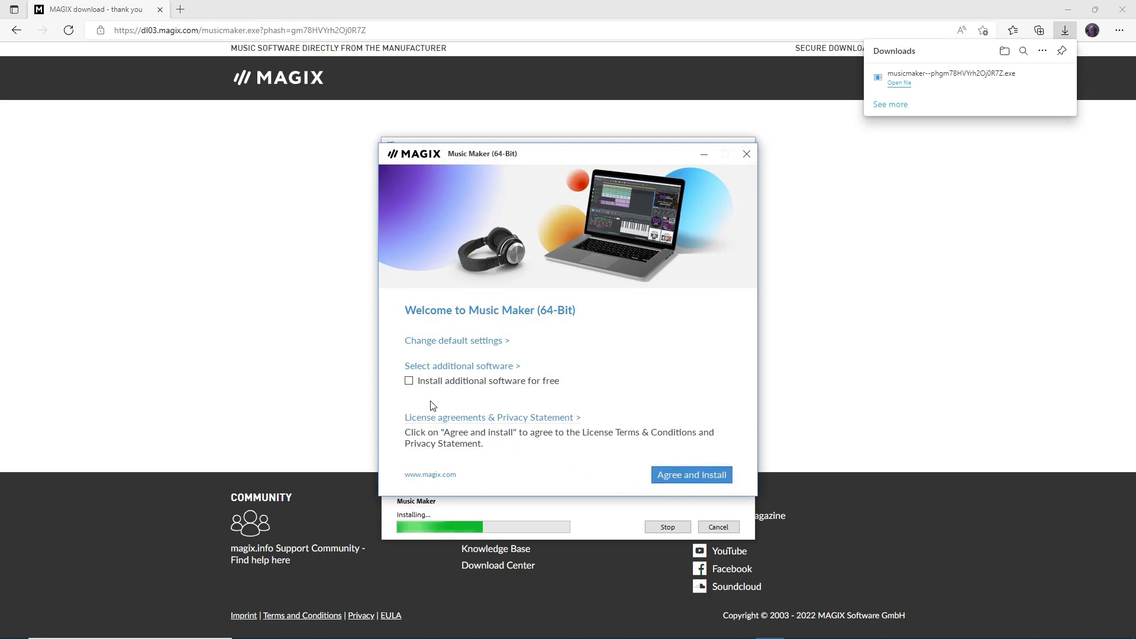
# Accept the license, confirm replacing the older version and install Music Maker (64-Bit).
pyautogui.click(659, 475)
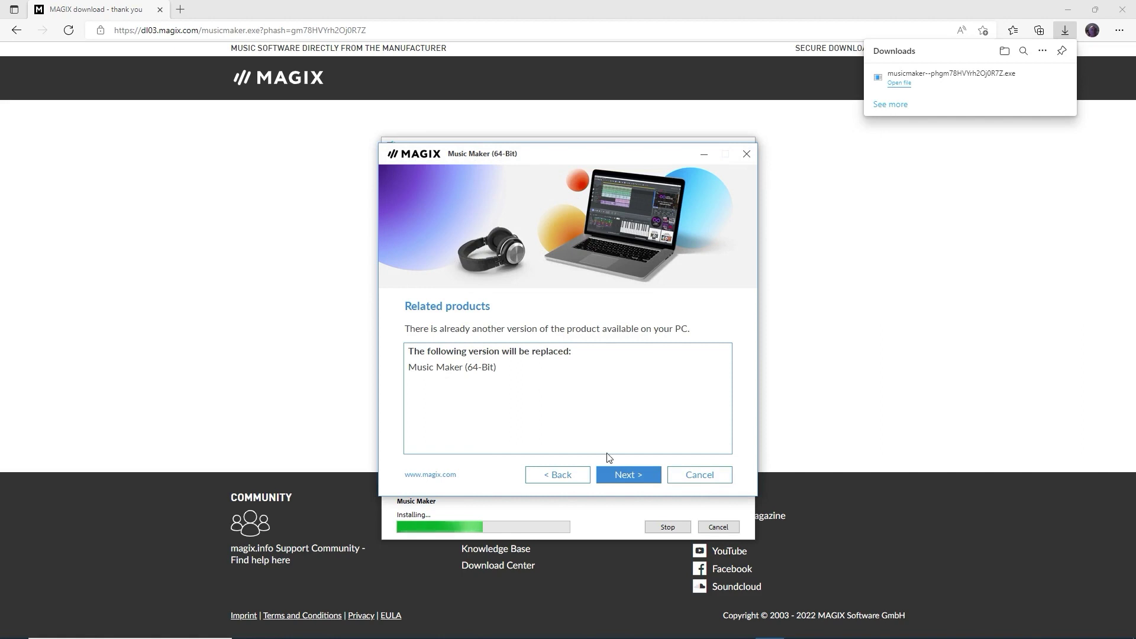
pyautogui.click(627, 473)
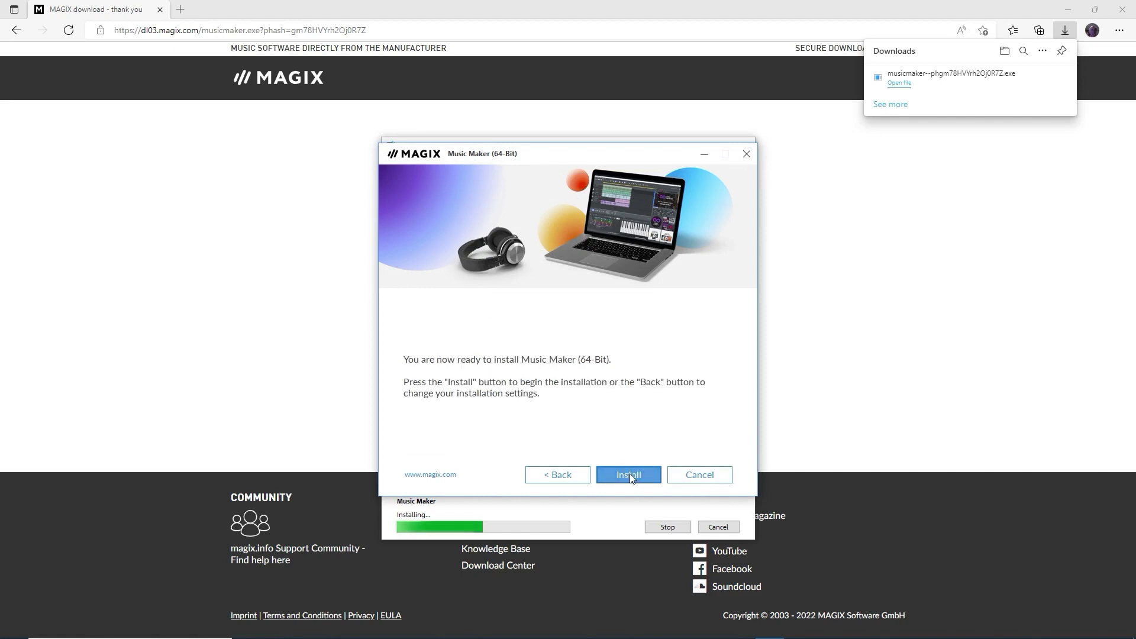
pyautogui.click(630, 474)
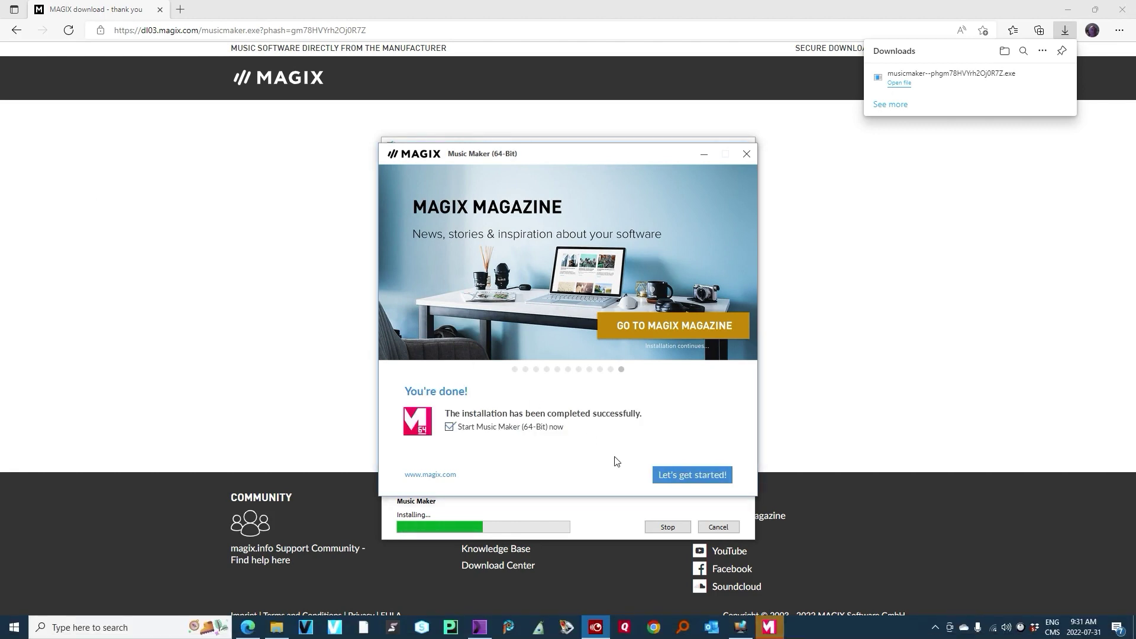
# Launch Music Maker and replace the default welcome-screen name with the user's display name.
pyautogui.click(675, 474)
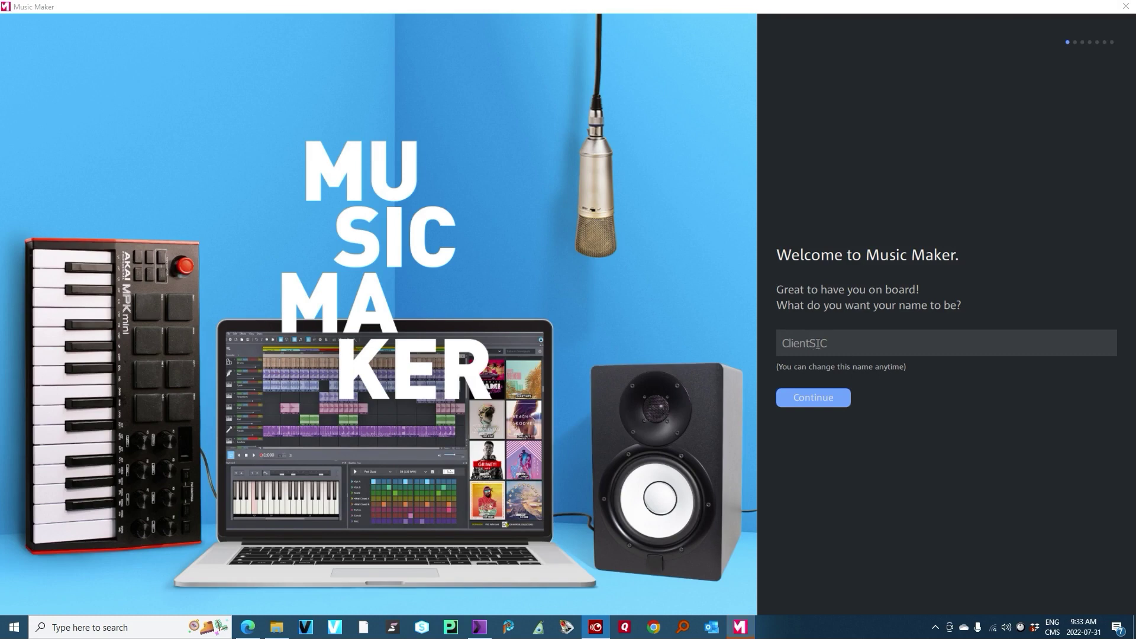
pyautogui.click(834, 344)
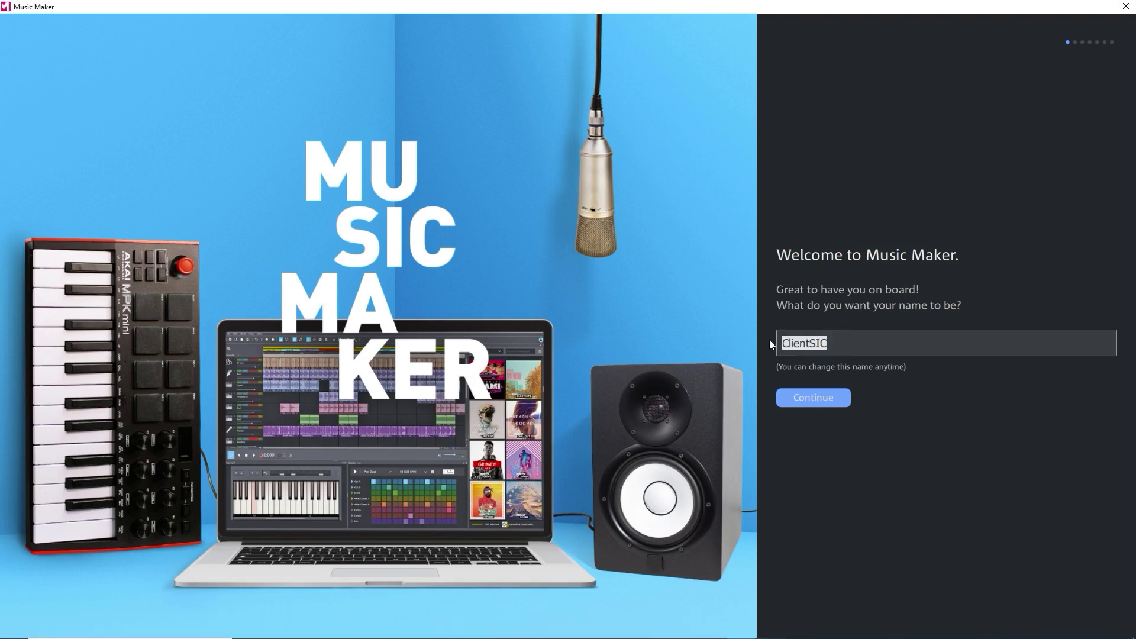
pyautogui.write('John CB')
pyautogui.click(801, 399)
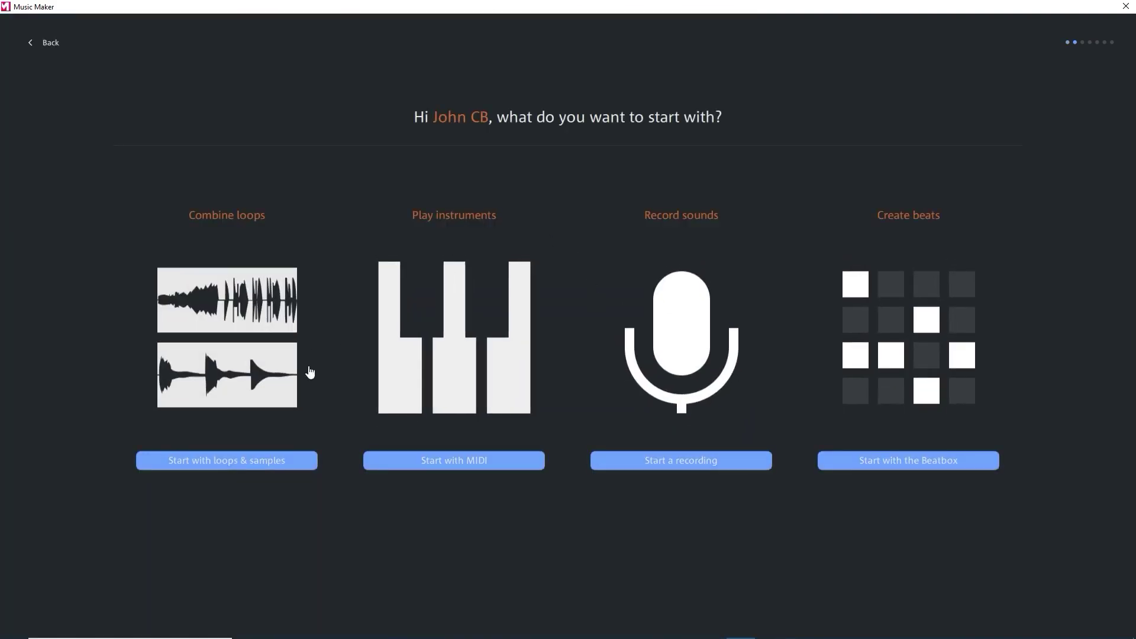
# Choose Start with MIDI, play a test note and review the ASIO driver settings unchanged.
pyautogui.click(284, 459)
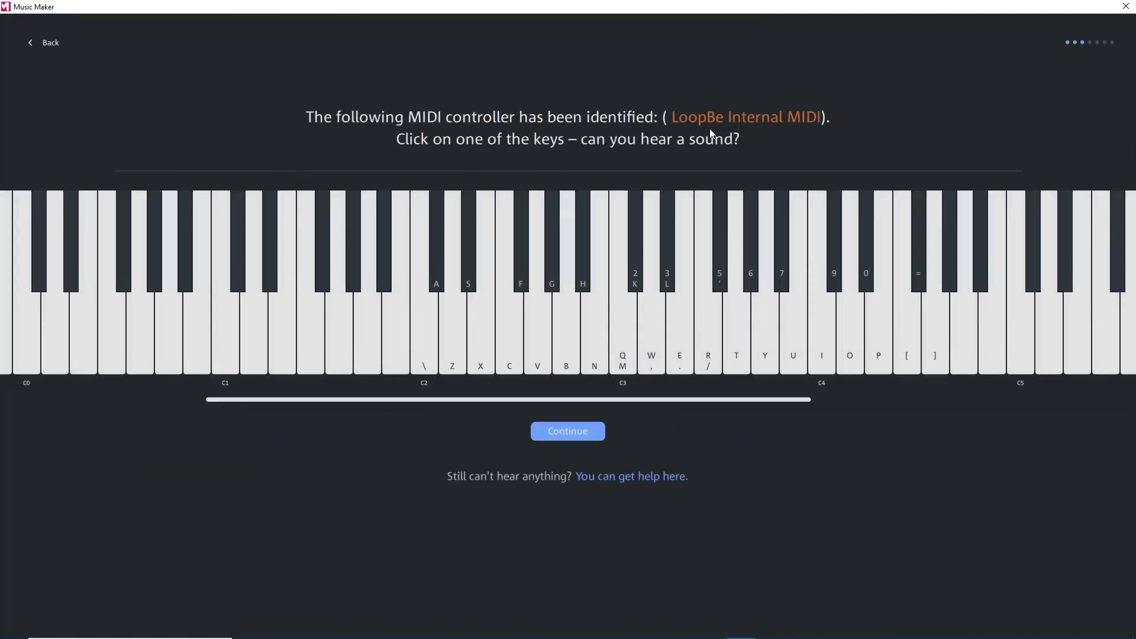
pyautogui.click(567, 330)
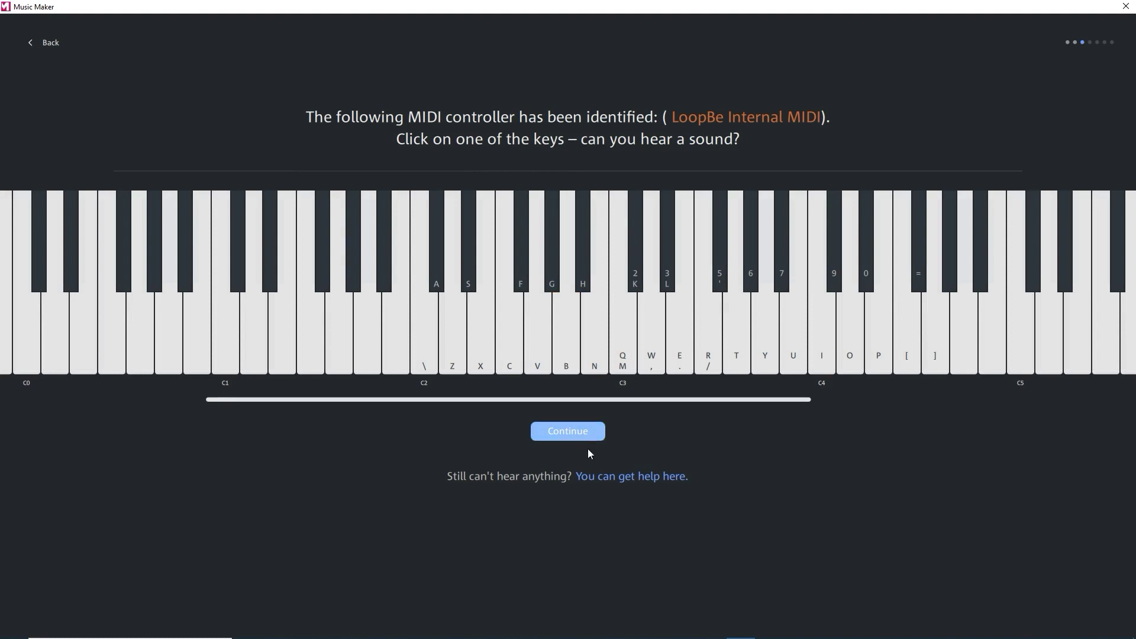
pyautogui.click(609, 481)
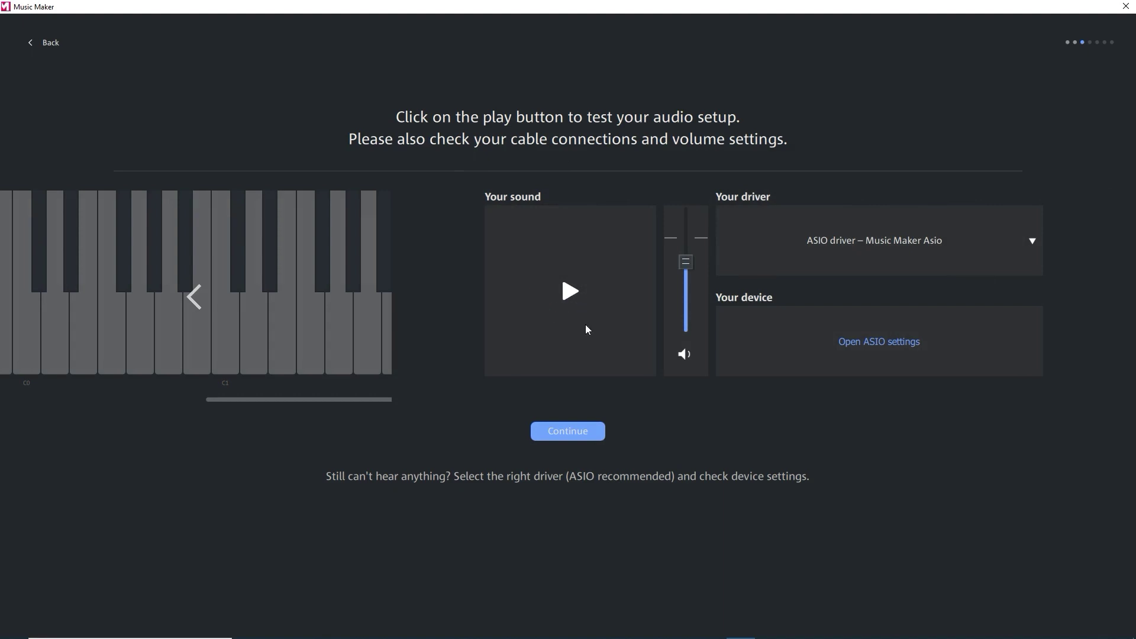
pyautogui.click(884, 350)
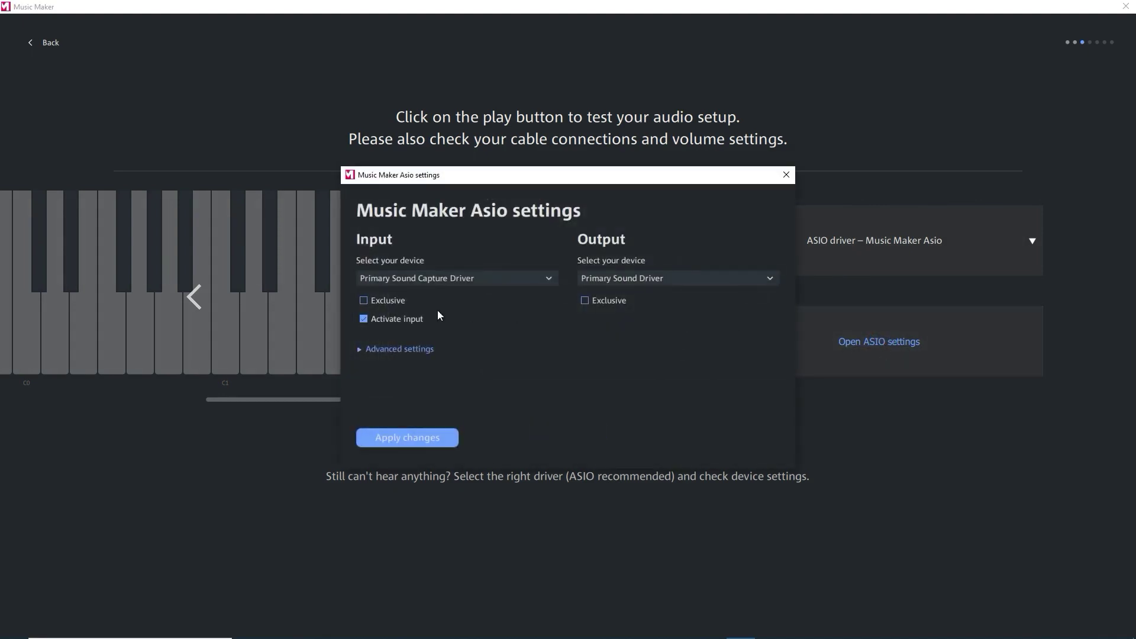
pyautogui.click(379, 350)
pyautogui.click(548, 387)
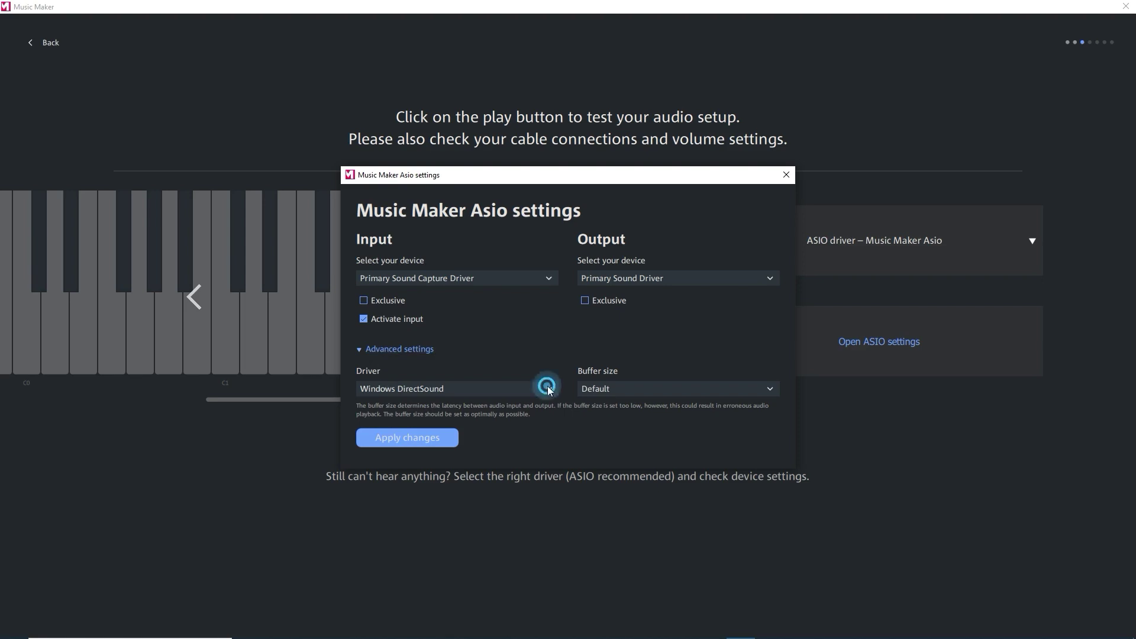
pyautogui.press('Escape')
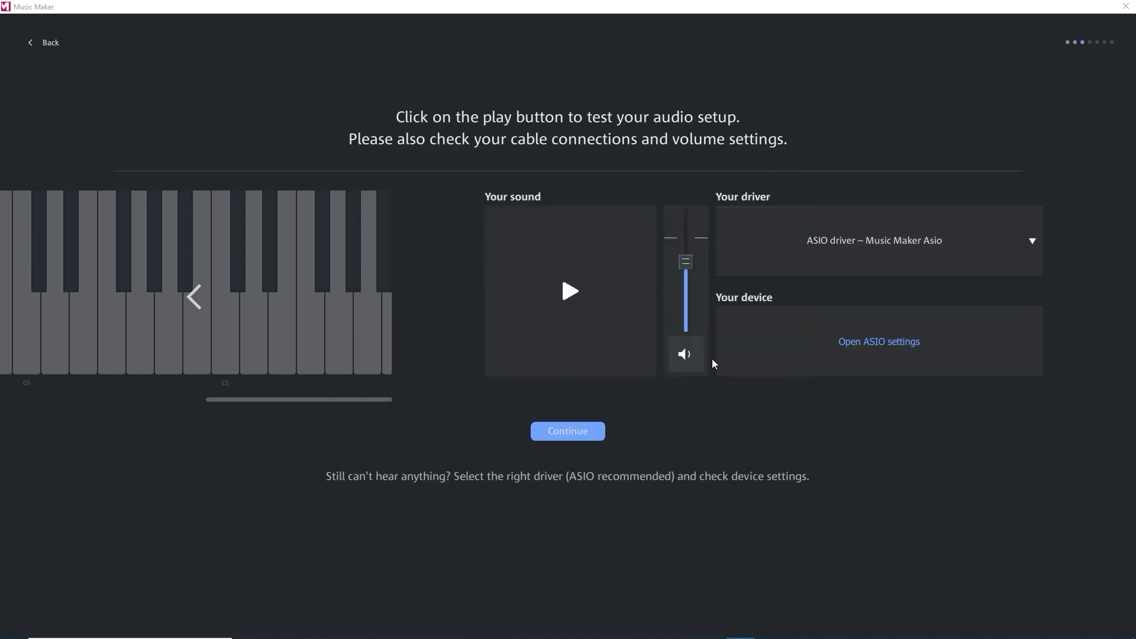
pyautogui.click(590, 432)
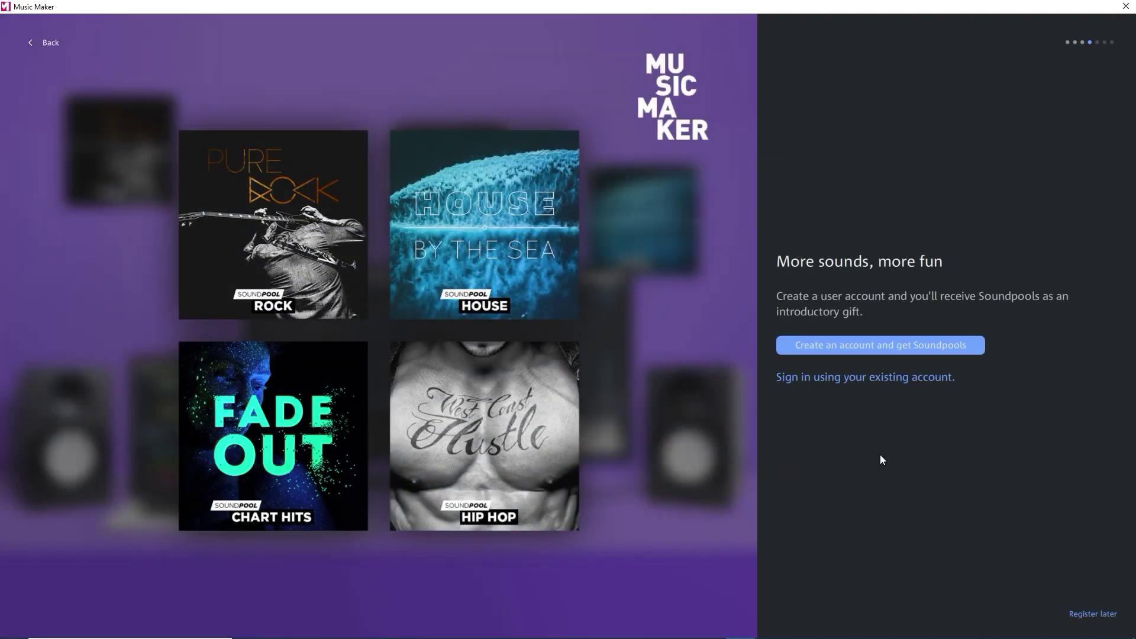
# Sign in with an existing MAGIX account and continue past the confirmation.
pyautogui.click(833, 378)
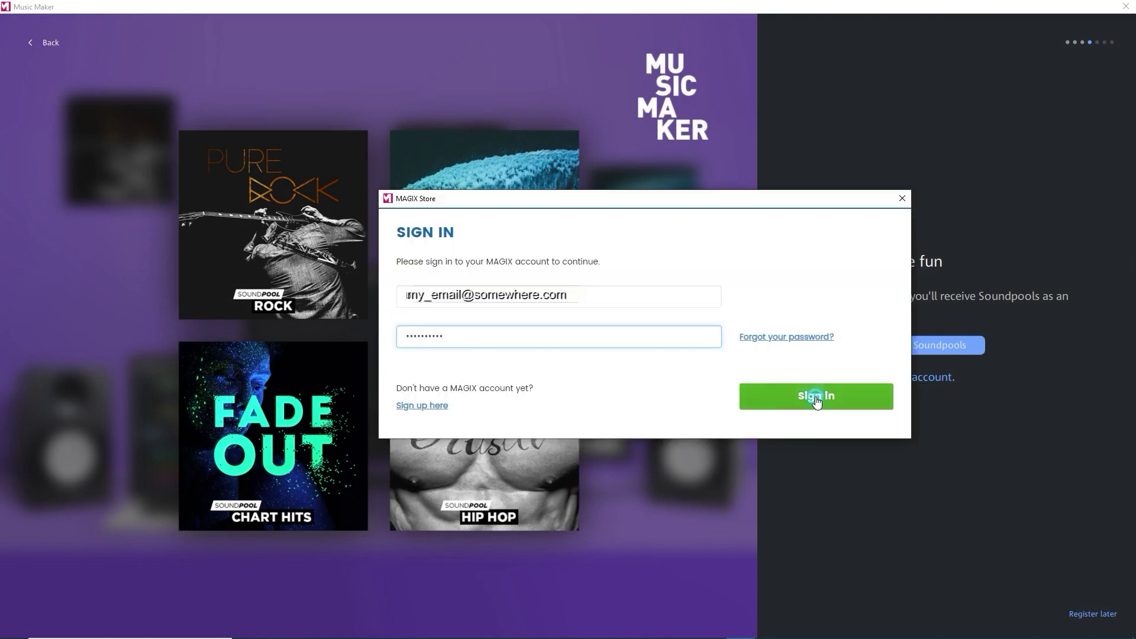
pyautogui.click(817, 397)
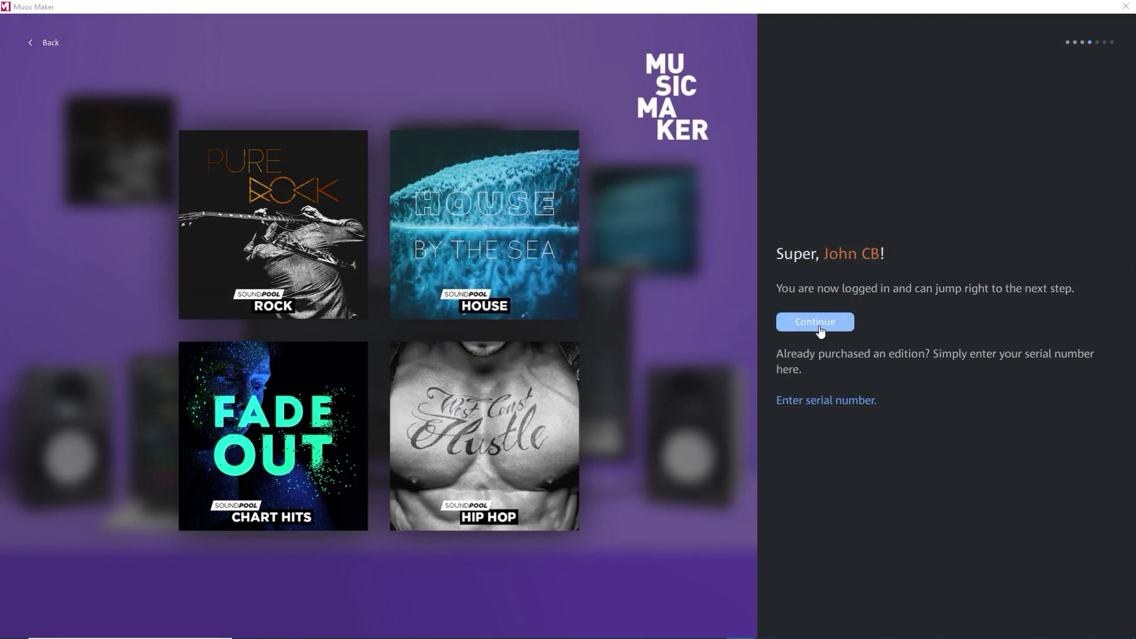
pyautogui.click(820, 325)
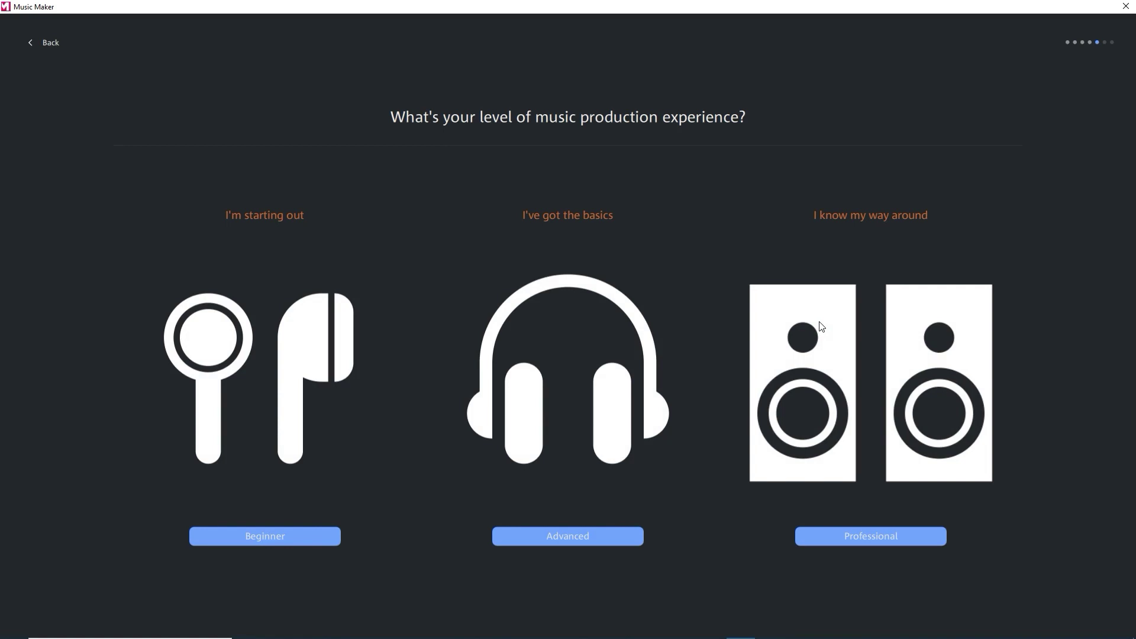
# Set the experience level to Professional, pick House as the genre and finish onboarding.
pyautogui.click(858, 541)
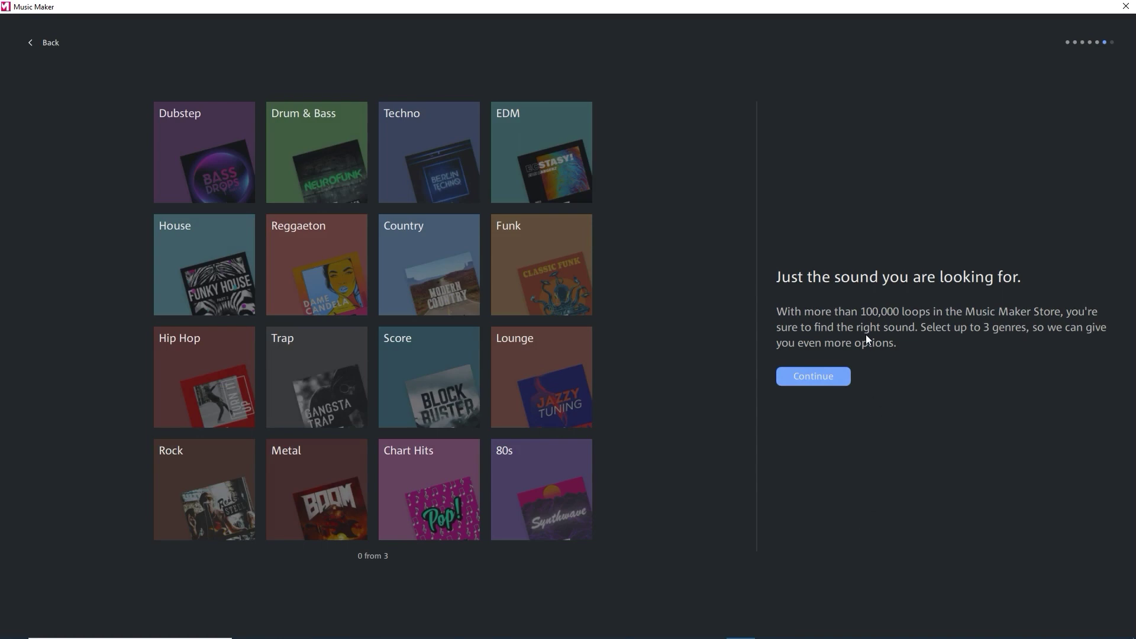
pyautogui.click(190, 250)
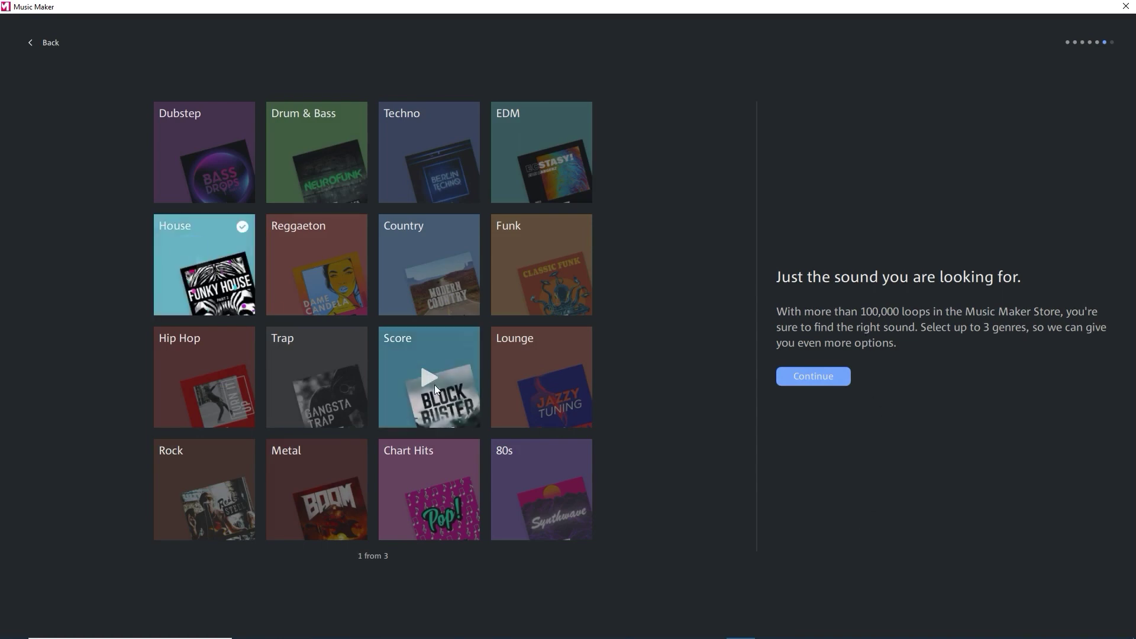
pyautogui.click(811, 377)
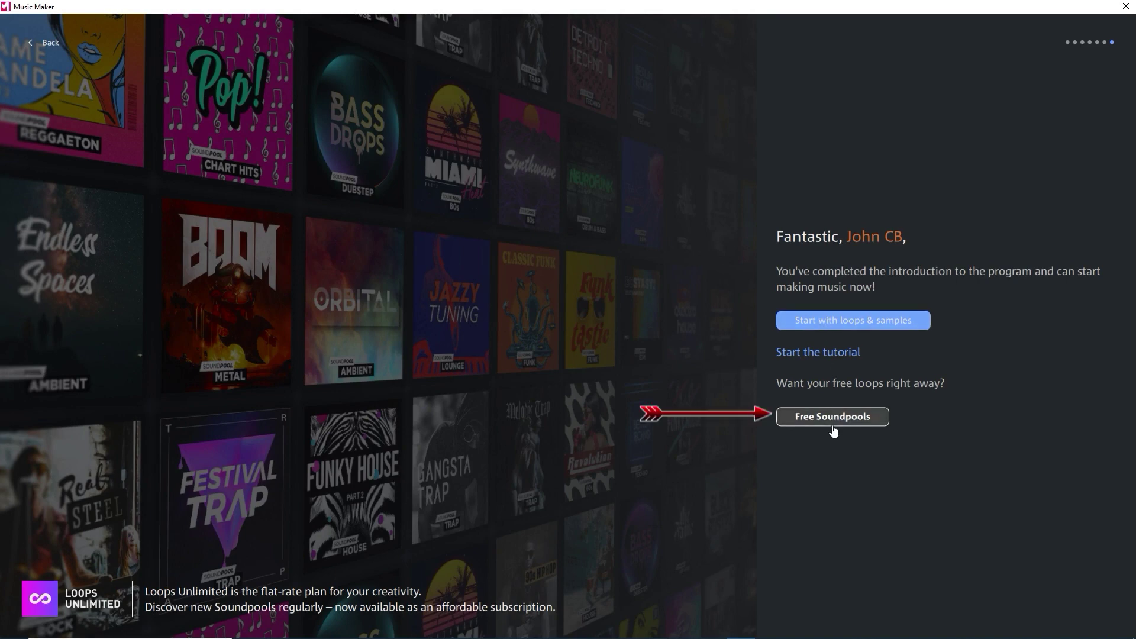
pyautogui.click(837, 320)
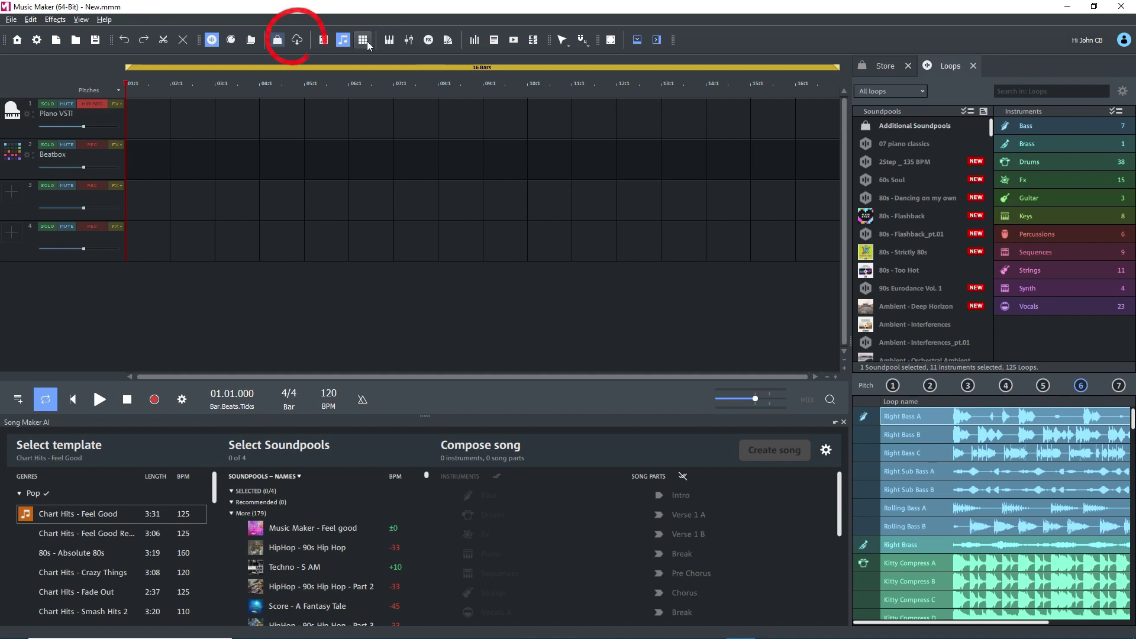
# Download the DN-e1 instrument and Revolta - Plus Presets add-ons, then install Revolta - Plus Presets.
pyautogui.click(297, 41)
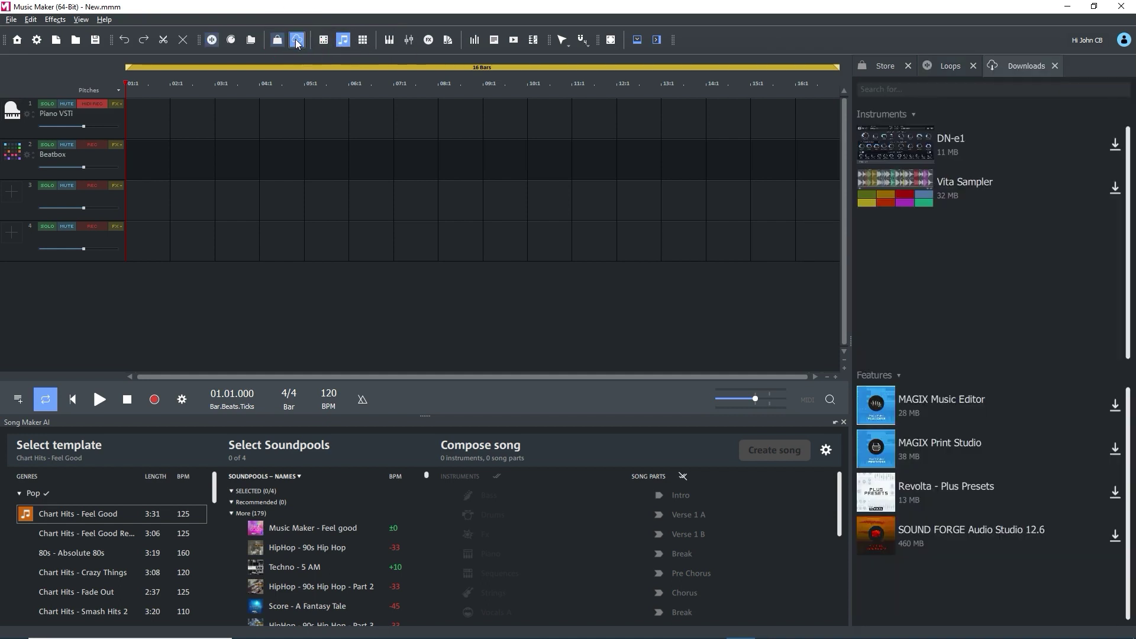
pyautogui.click(919, 140)
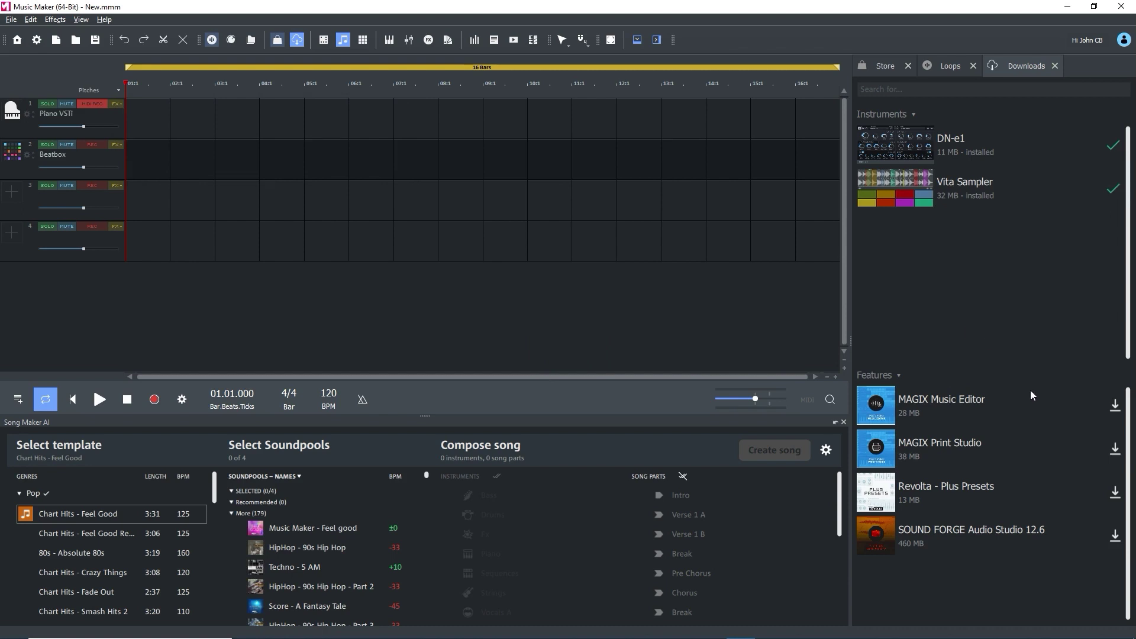
pyautogui.click(1115, 494)
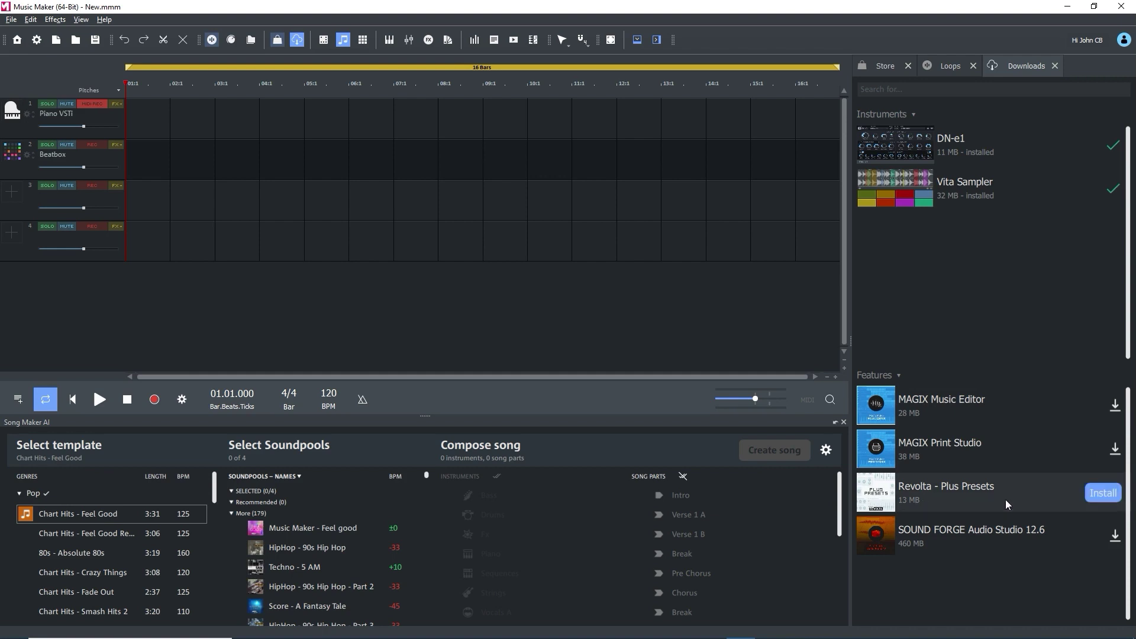
pyautogui.click(1099, 495)
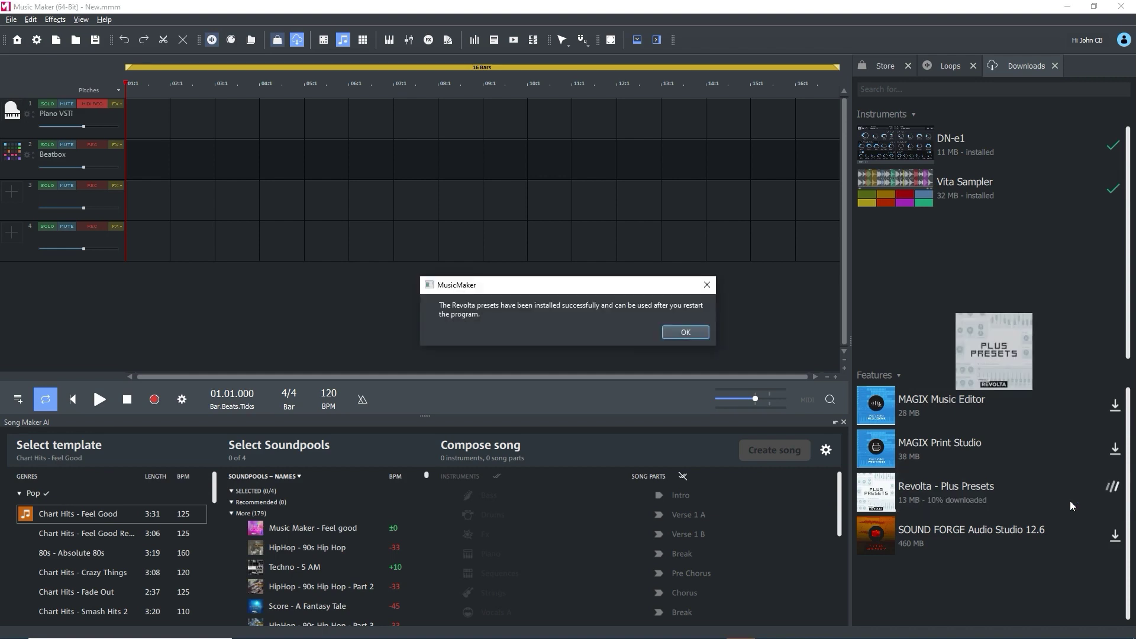
pyautogui.click(682, 334)
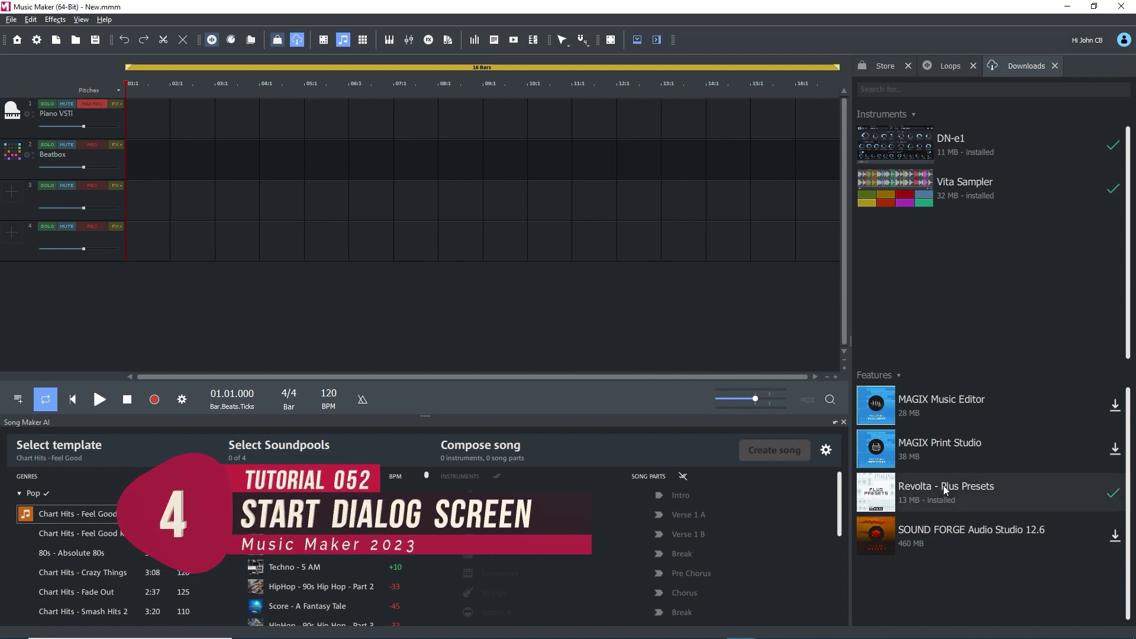
# Bring back the start screen using Display start dialog from the Help menu.
pyautogui.click(105, 19)
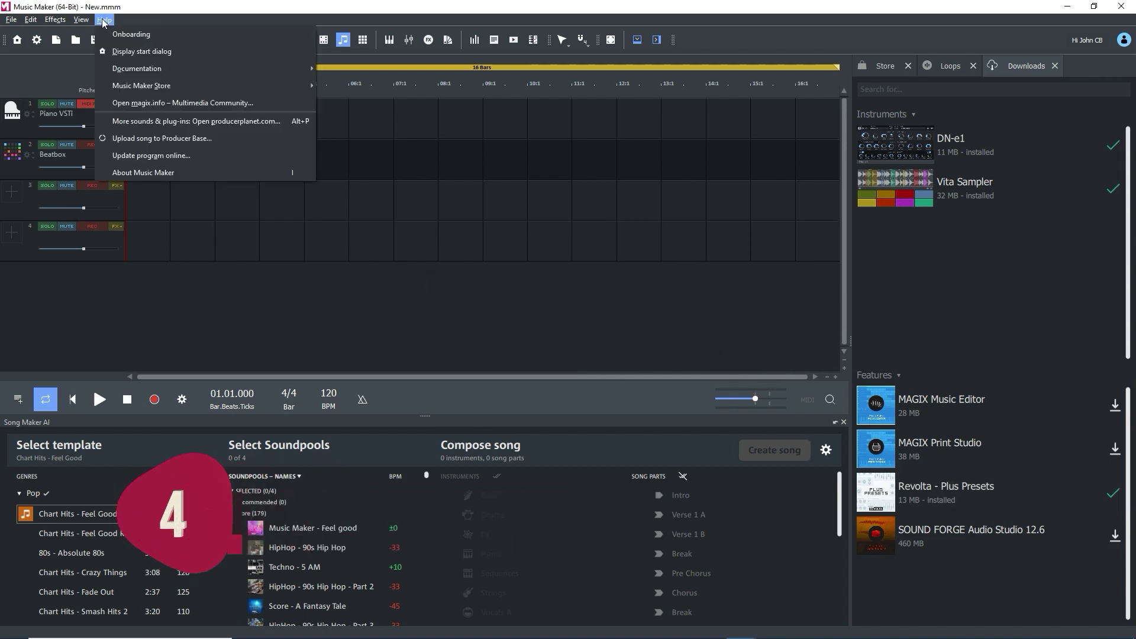
pyautogui.click(125, 52)
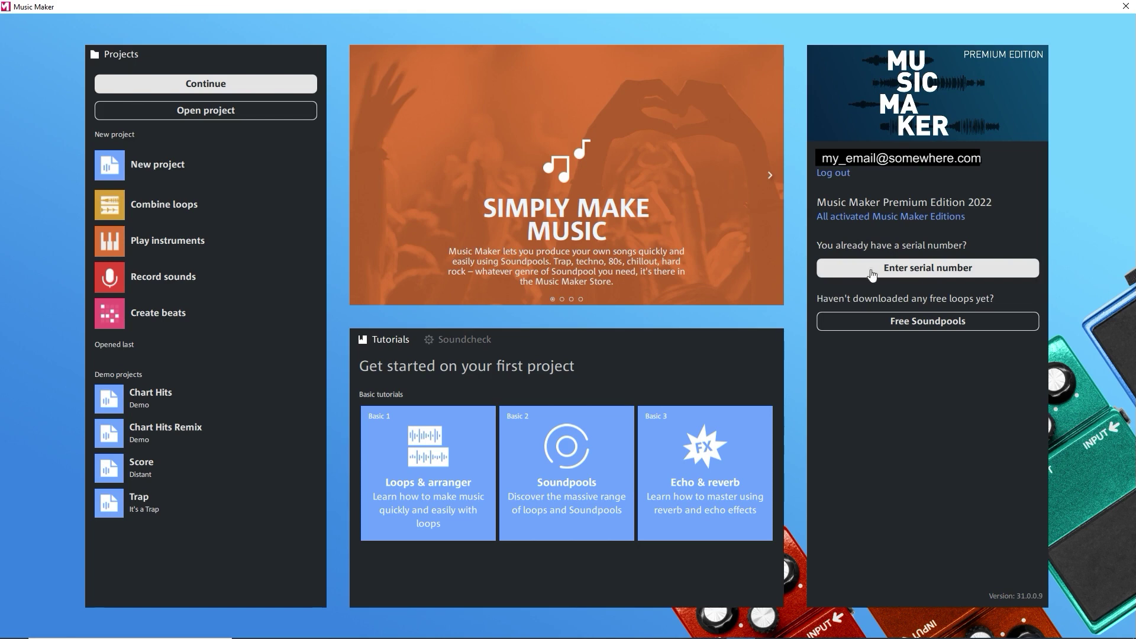
pyautogui.click(868, 217)
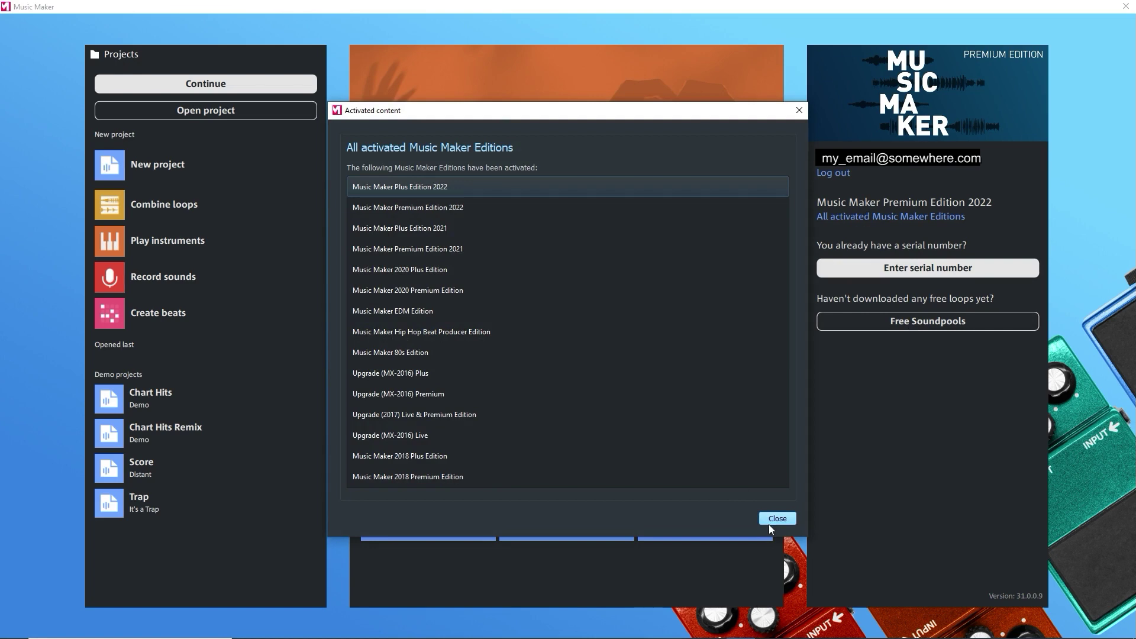
pyautogui.click(776, 521)
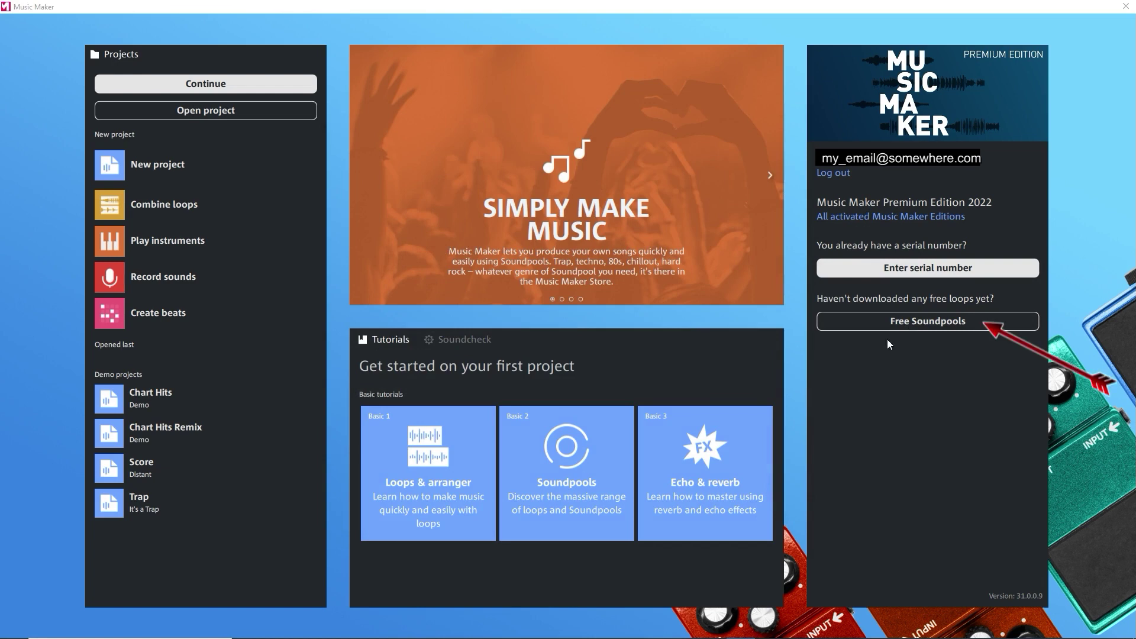
# Browse the Free Soundpools in the Store tab, previewing the free soundpool thumbnails.
pyautogui.click(903, 324)
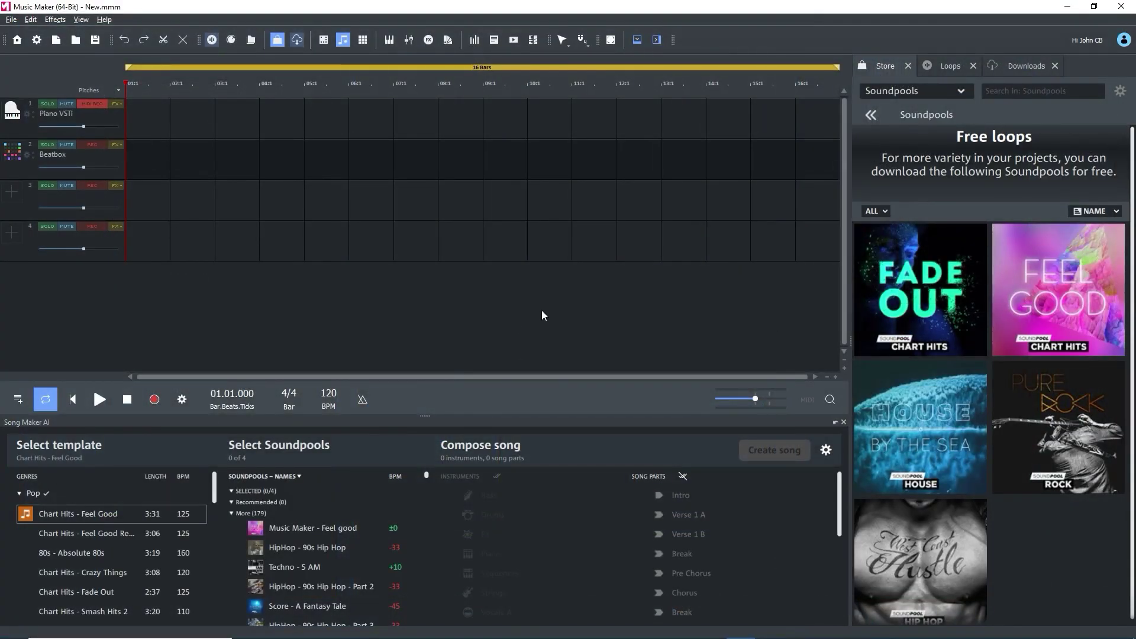
pyautogui.moveTo(909, 301)
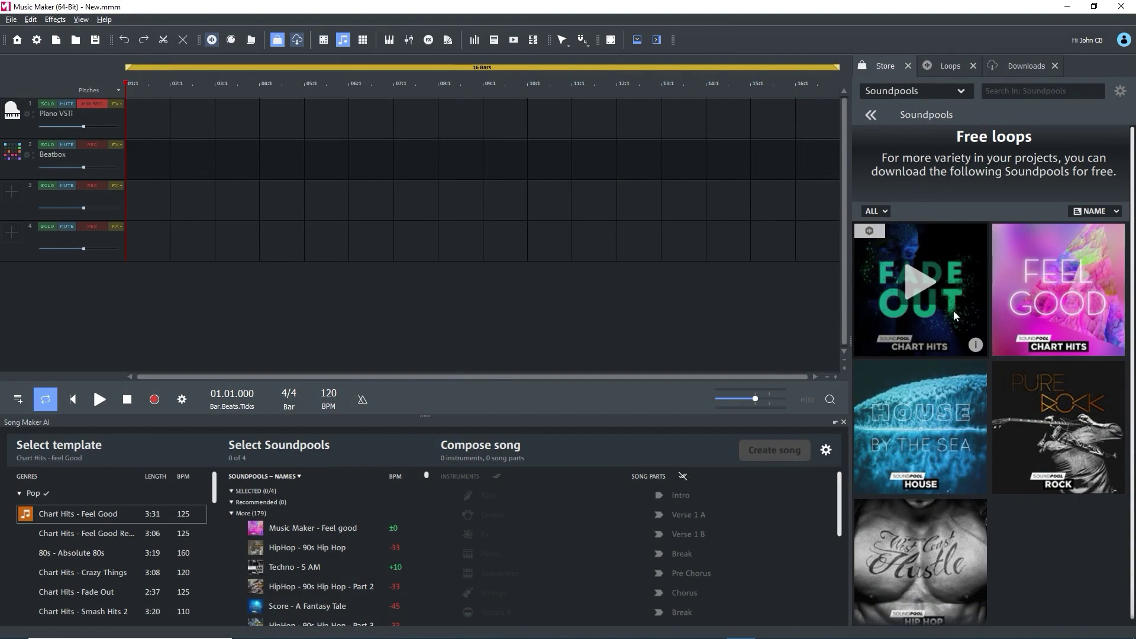
pyautogui.moveTo(1056, 293)
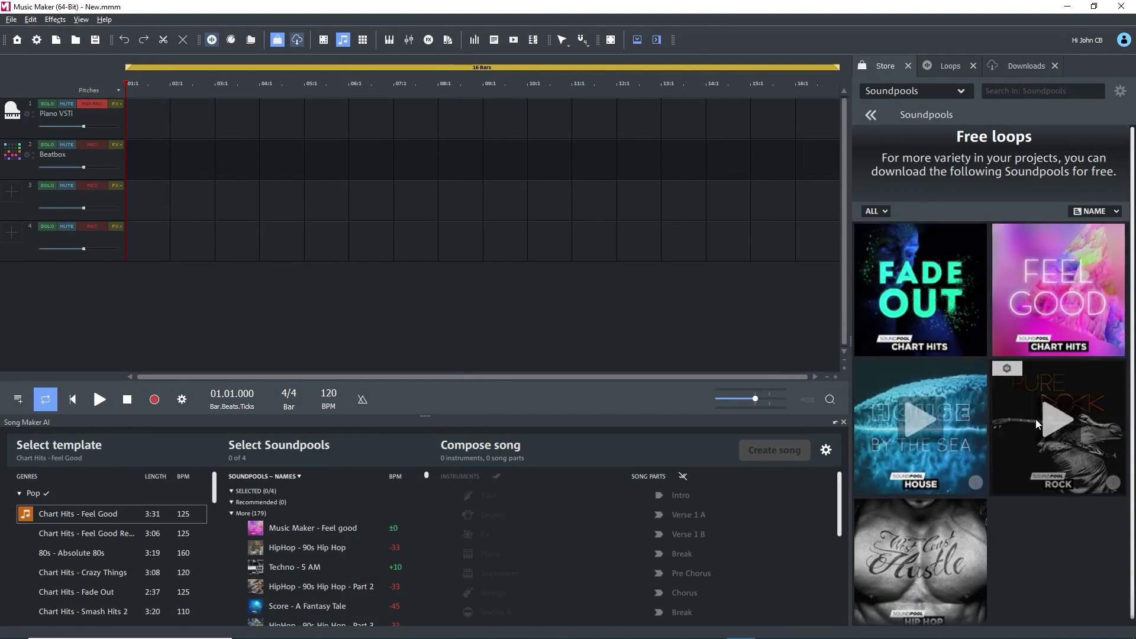
pyautogui.moveTo(940, 531)
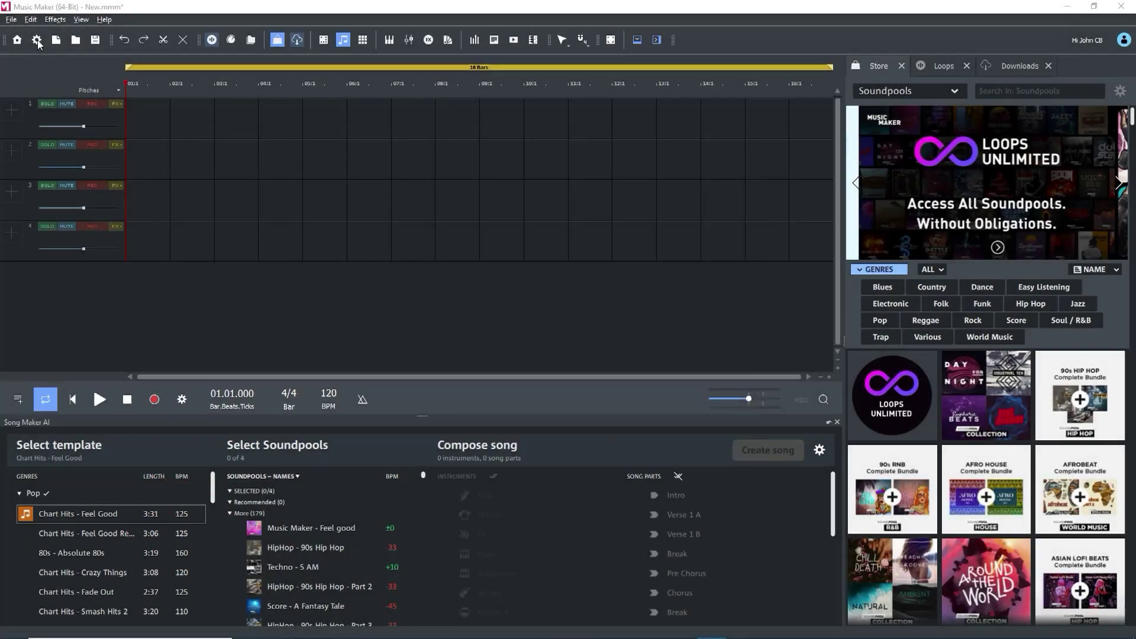
# Review the program settings' Import, Audio/MIDI, Video and Folders tabs.
pyautogui.click(37, 42)
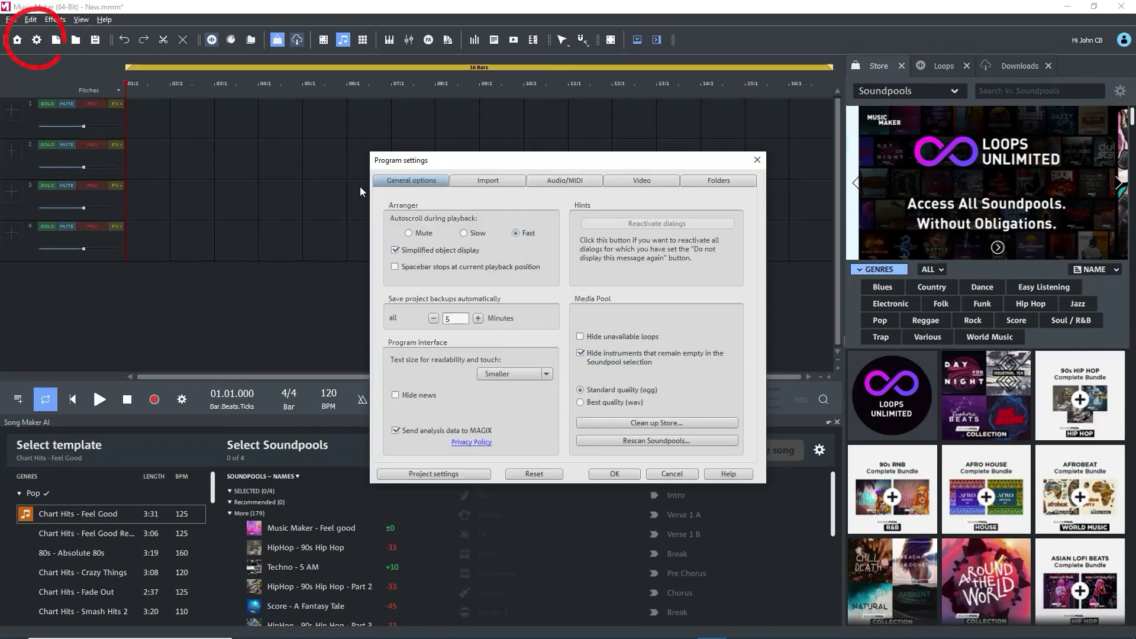
pyautogui.click(490, 182)
pyautogui.click(576, 183)
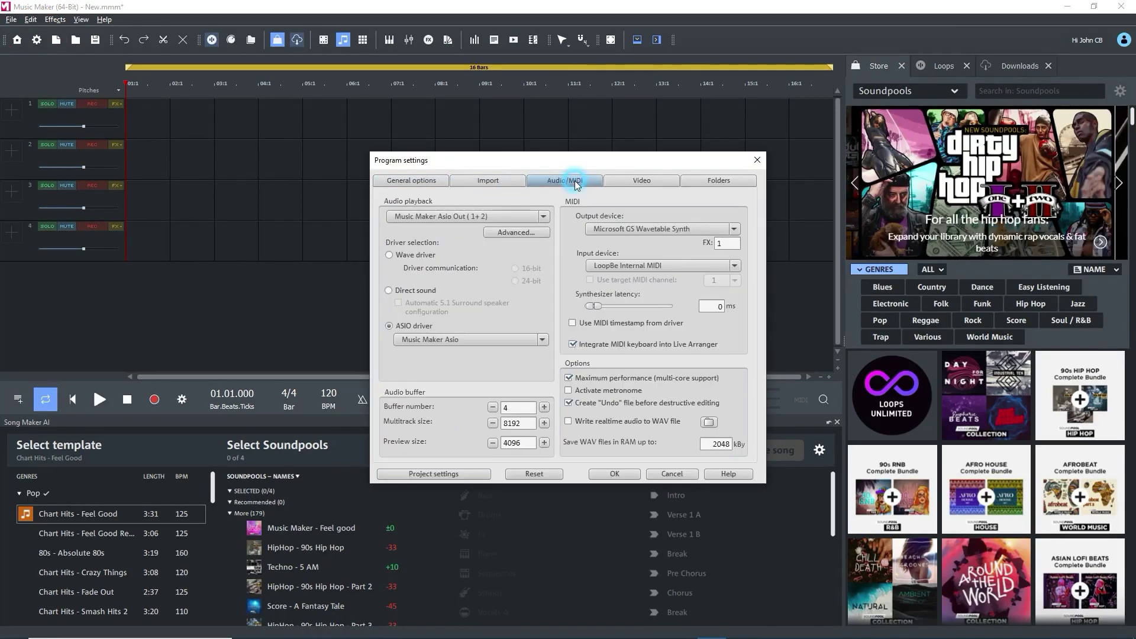
pyautogui.click(641, 183)
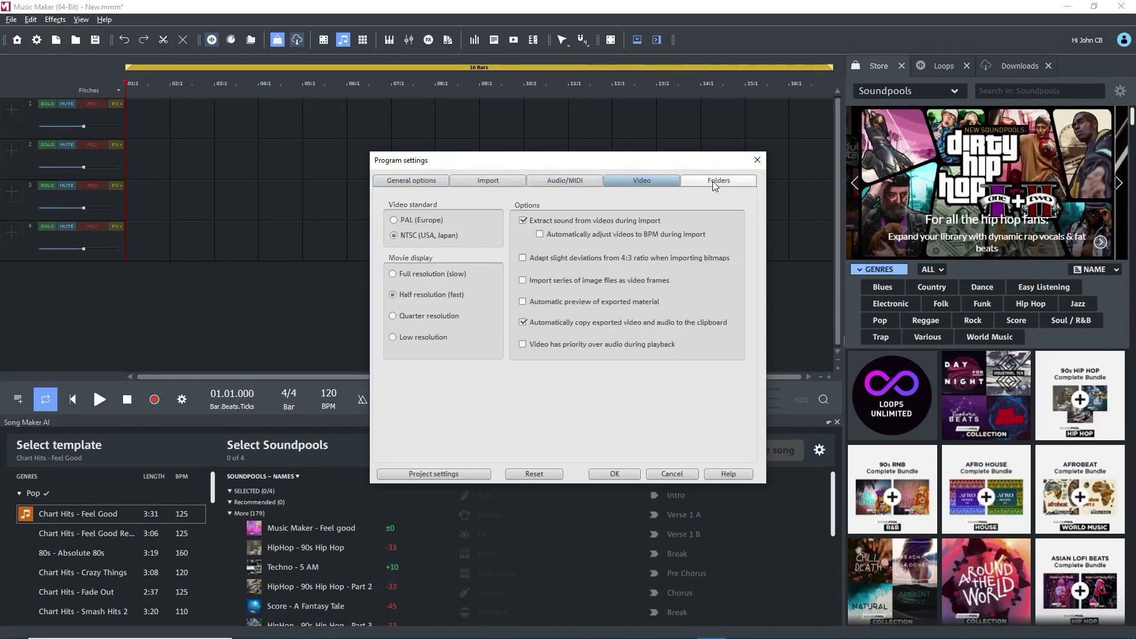
pyautogui.click(713, 181)
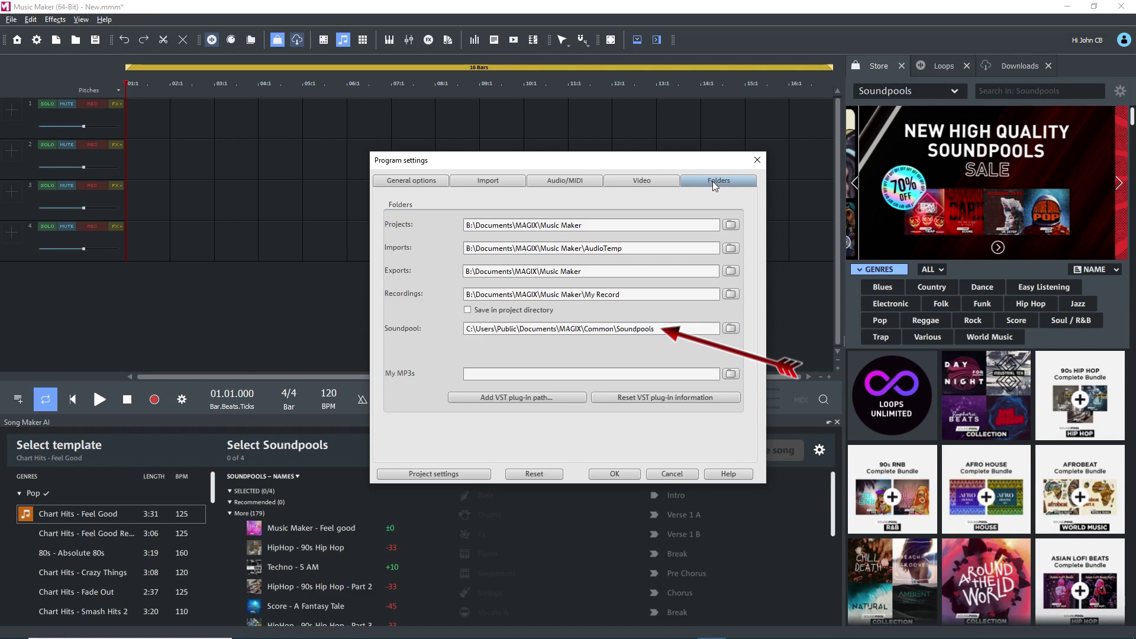
# Switch to Project settings and set the project to 16 tracks.
pyautogui.click(454, 472)
pyautogui.click(524, 245)
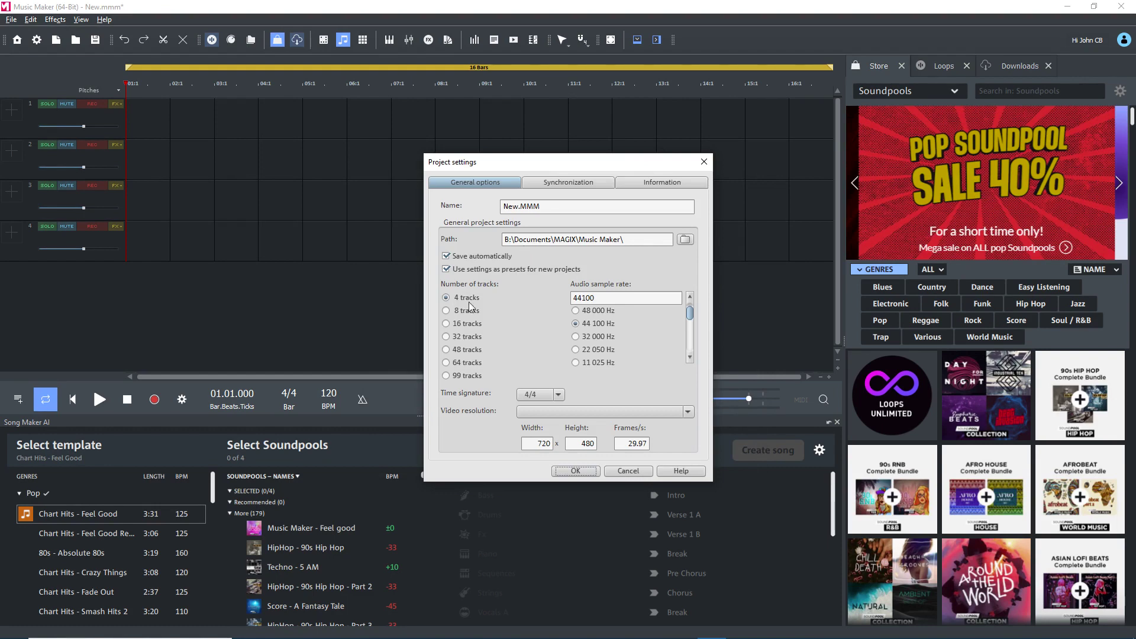
pyautogui.click(457, 325)
pyautogui.click(575, 472)
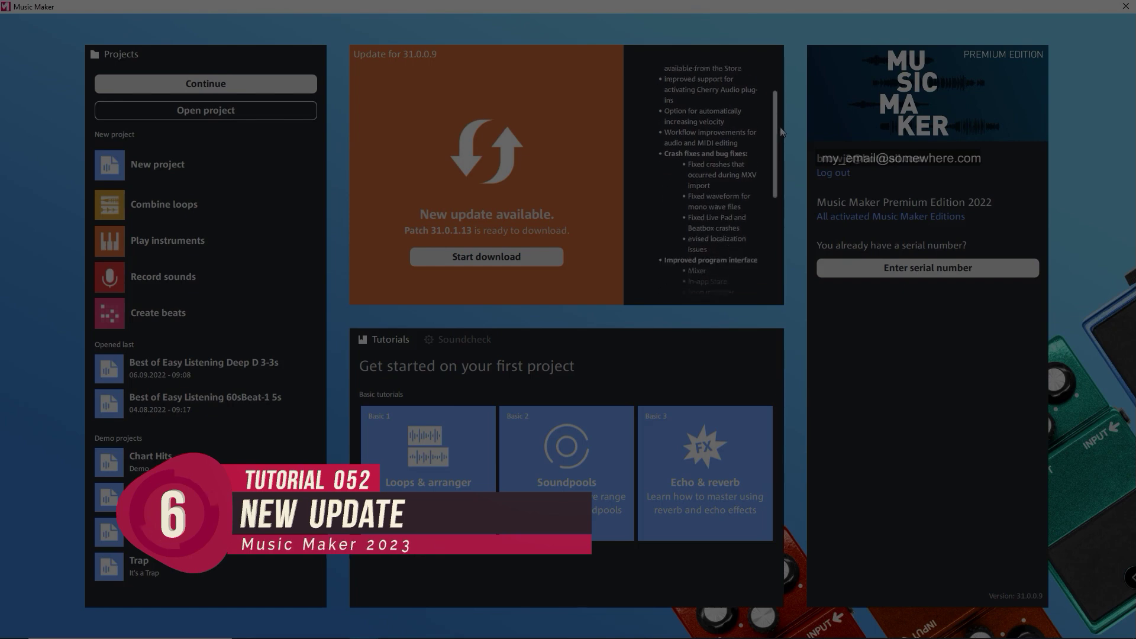
# Read the release notes, then download and install patch 31.0.1.13.
pyautogui.moveTo(781, 132); pyautogui.dragTo(779, 171)
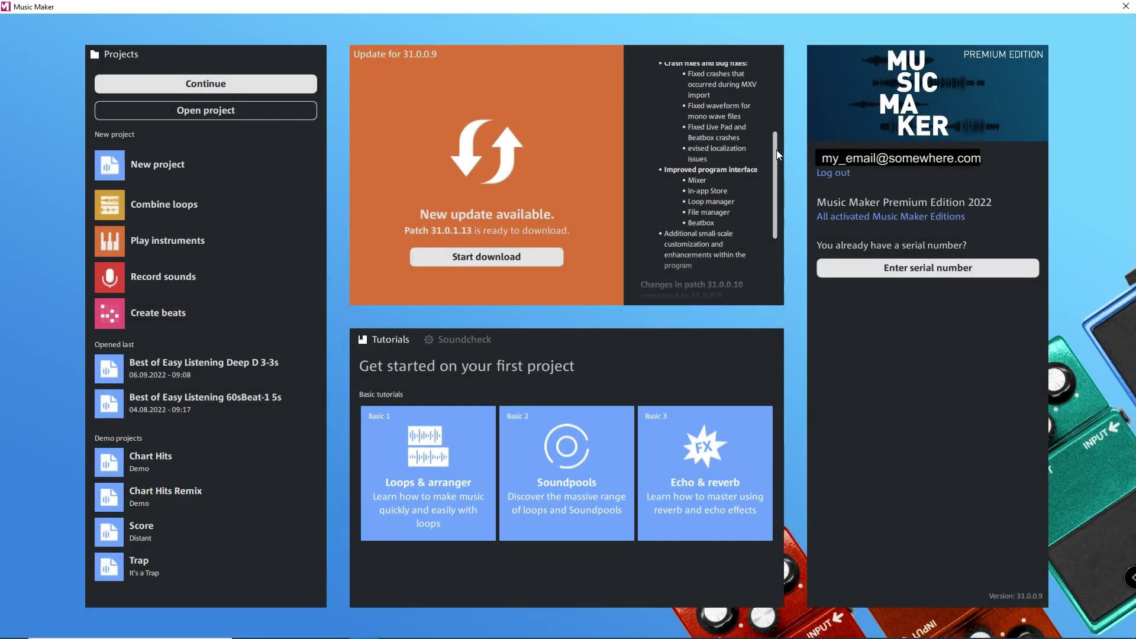
pyautogui.moveTo(775, 141); pyautogui.dragTo(770, 208)
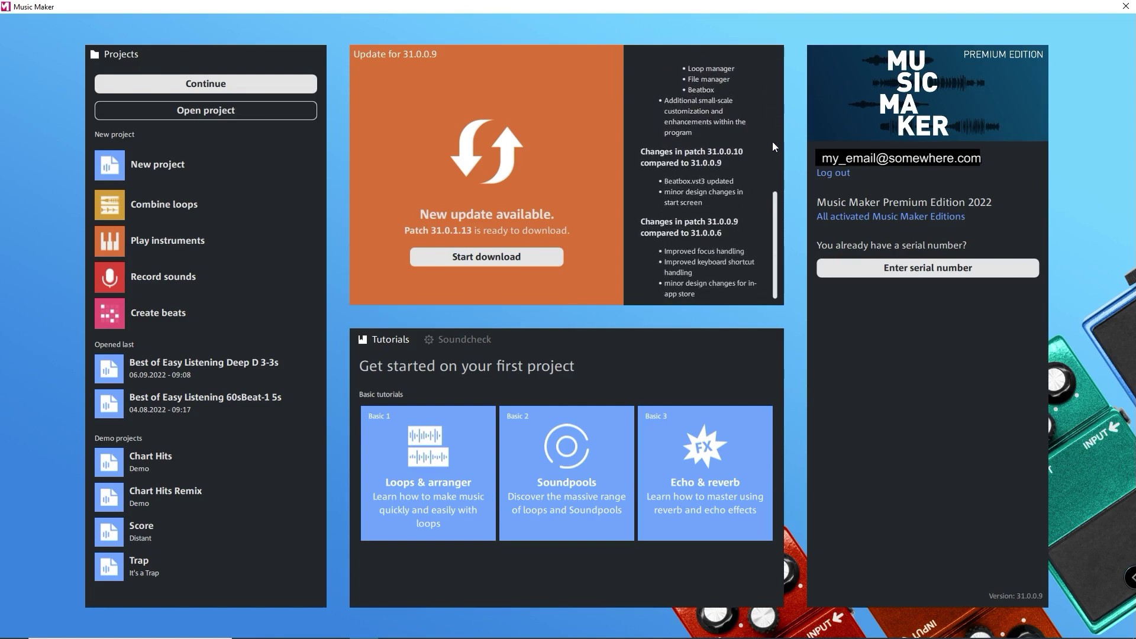
pyautogui.click(486, 256)
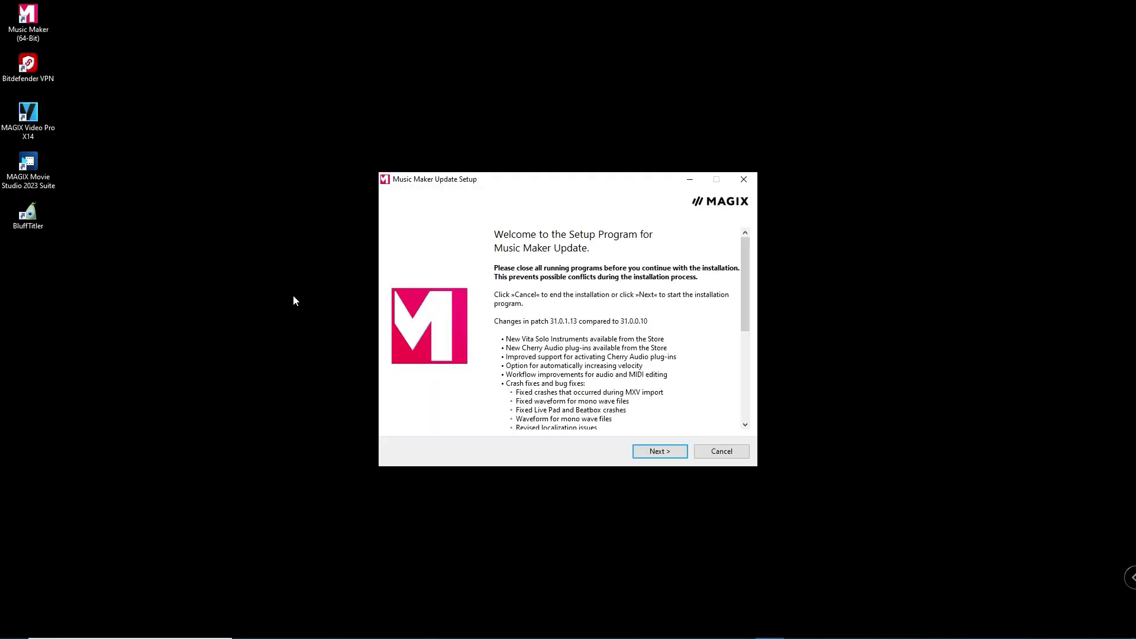
pyautogui.click(649, 452)
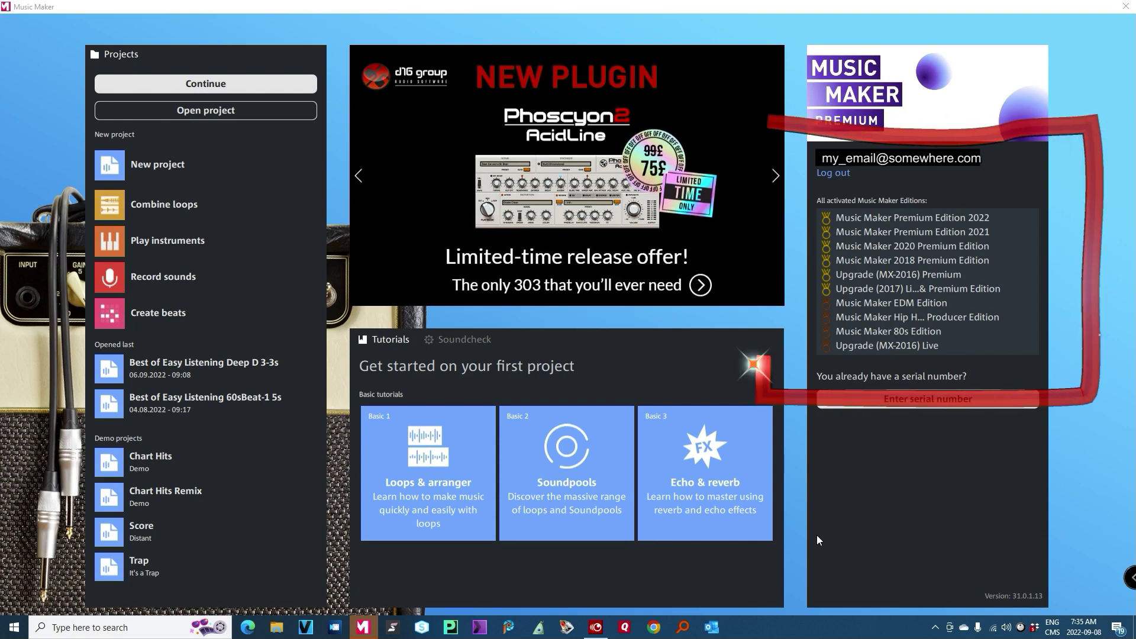
# Continue from the start screen into a new project in the arranger.
pyautogui.click(157, 164)
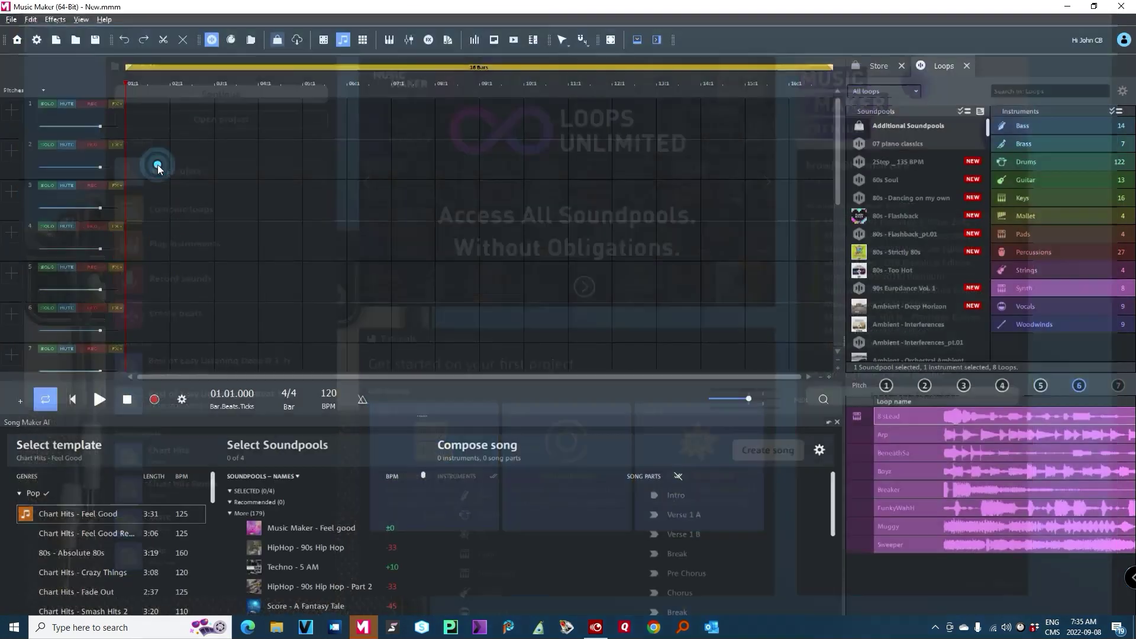